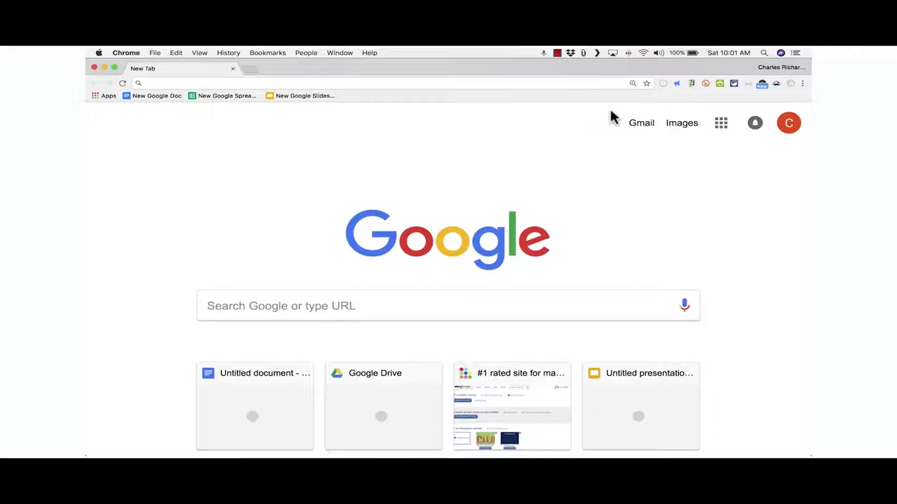
Browse the list of Google apps for Classroom.
{"action": "left_click", "coordinate": [723, 133]}
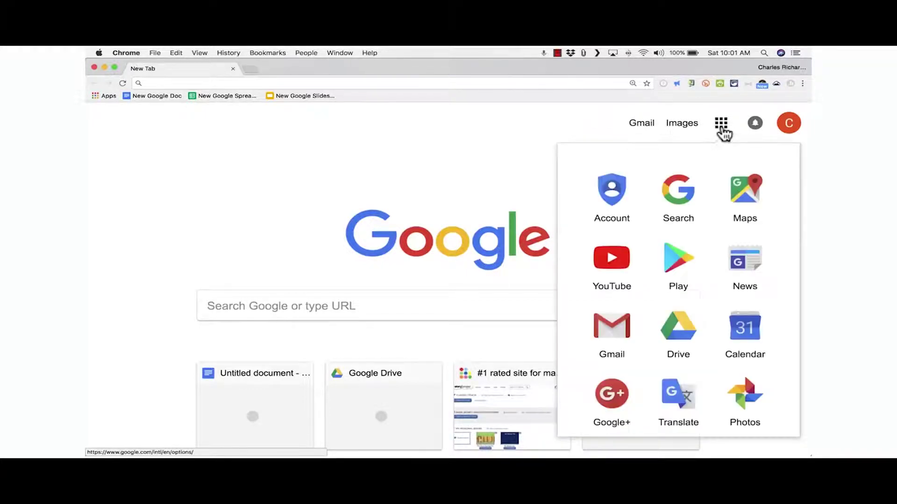
{"action": "scroll", "coordinate": [704, 201], "scroll_direction": "down", "scroll_amount": 10}
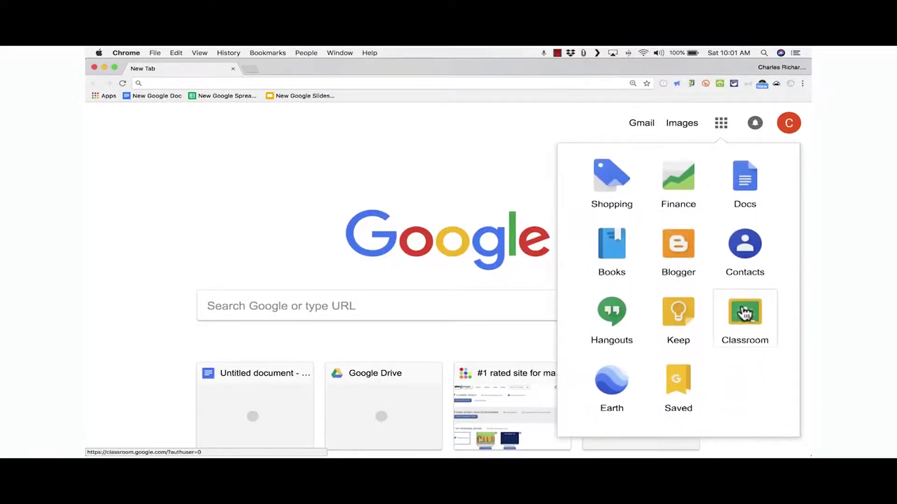
{"action": "scroll", "coordinate": [744, 316], "scroll_direction": "up", "scroll_amount": 6}
{"action": "scroll", "coordinate": [742, 306], "scroll_direction": "up", "scroll_amount": 2}
{"action": "scroll", "coordinate": [743, 306], "scroll_direction": "down", "scroll_amount": 5}
{"action": "scroll", "coordinate": [743, 308], "scroll_direction": "down", "scroll_amount": 3}
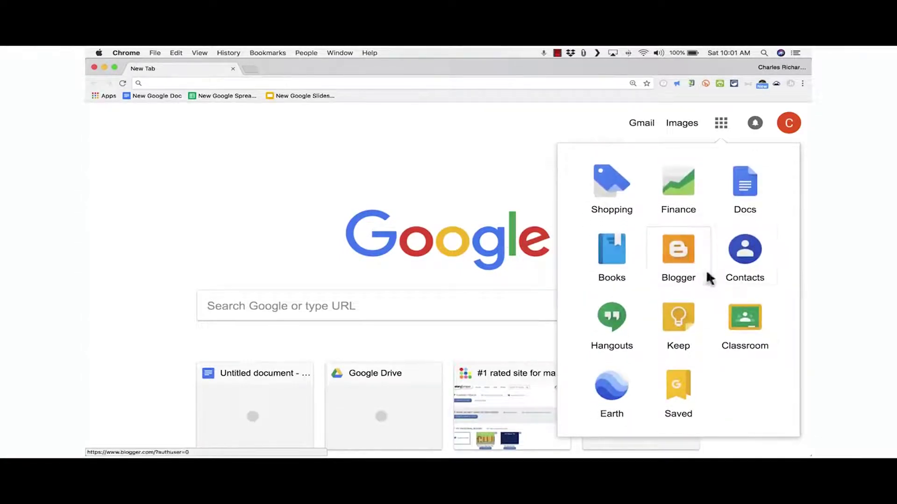
Go to classroom.google.com and dismiss the What's new in Classroom notice.
{"action": "left_click", "coordinate": [217, 84]}
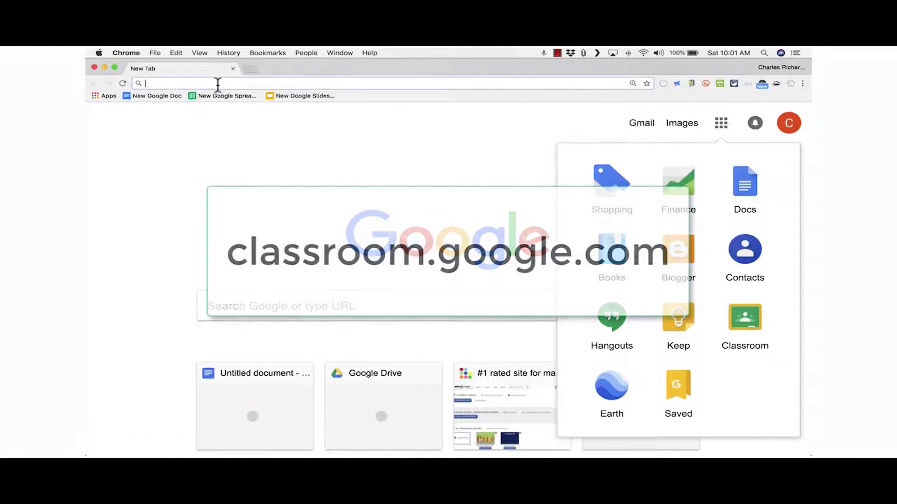
{"action": "type", "text": "classroom"}
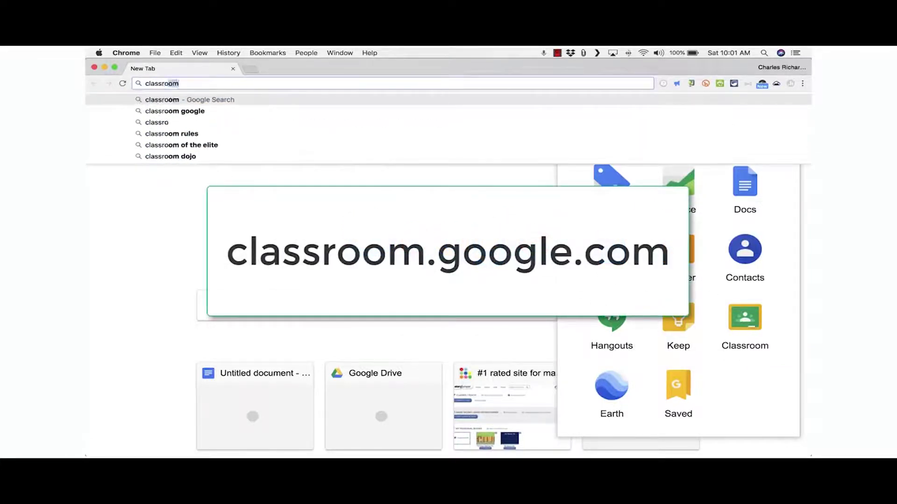
{"action": "type", "text": ".google.com"}
{"action": "key", "text": "Return"}
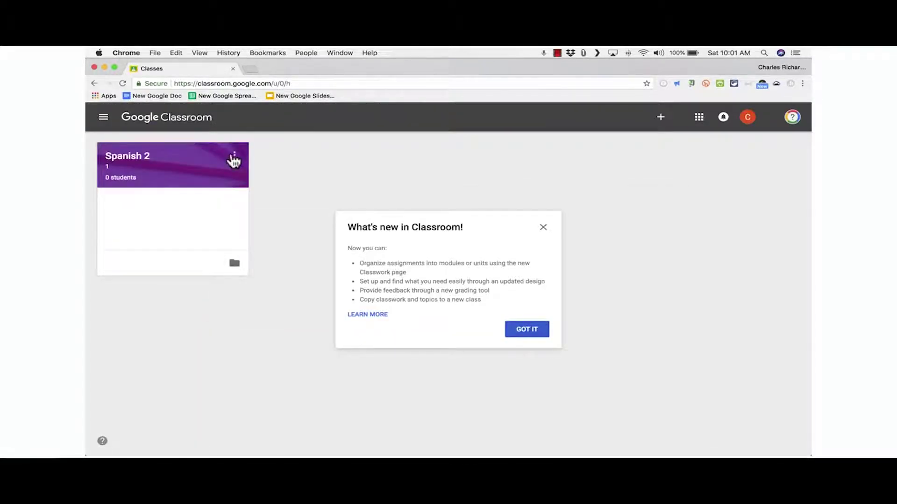
{"action": "left_click", "coordinate": [543, 227]}
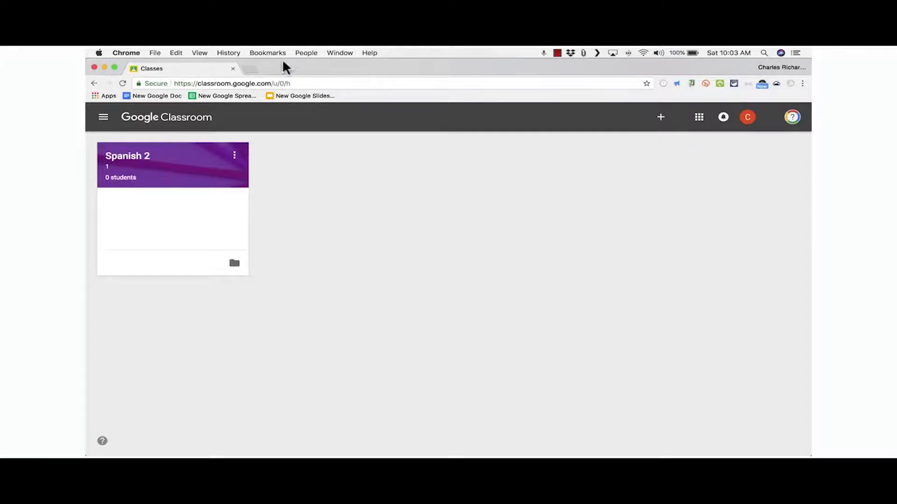
Start creating a new class and accept the notice about using Classroom at a school with students.
{"action": "key", "text": "super+equal"}
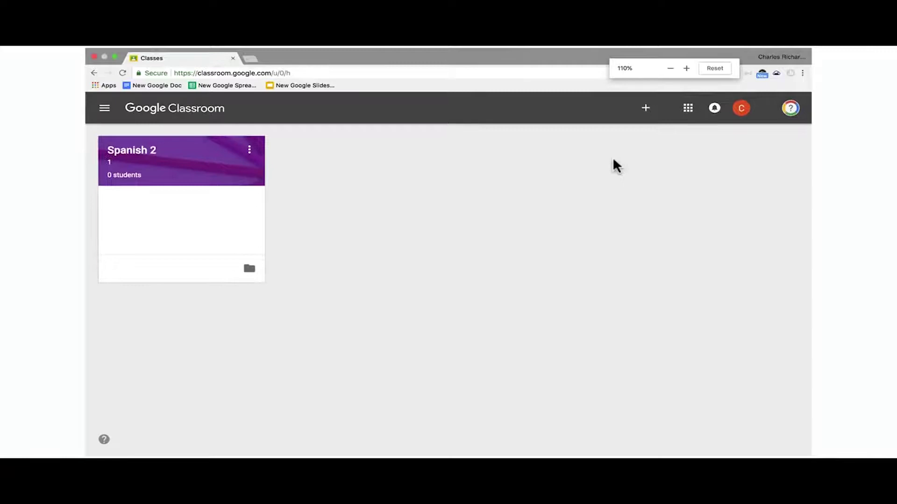
{"action": "key", "text": "super+equal"}
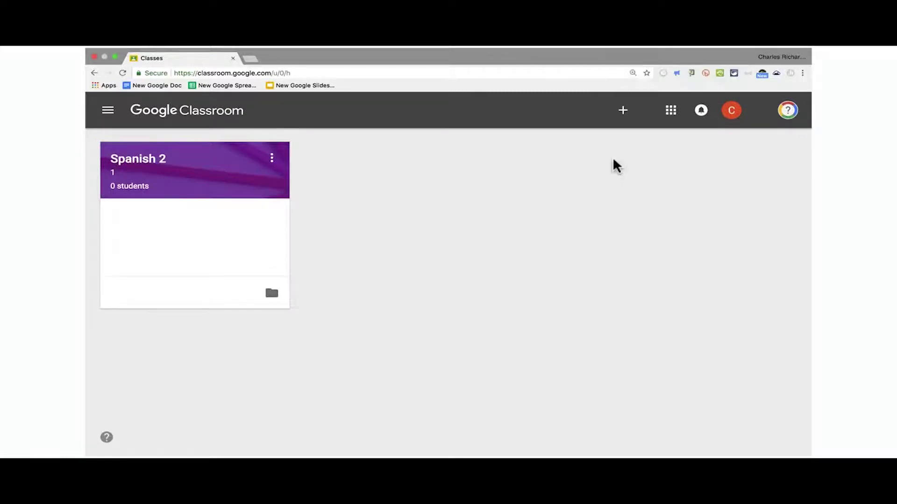
{"action": "key", "text": "super+equal"}
{"action": "key", "text": "super+minus"}
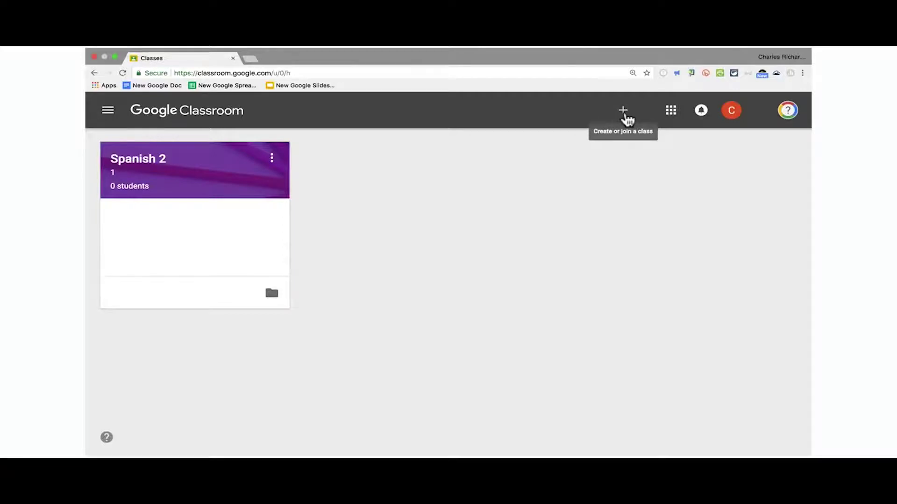
{"action": "left_click", "coordinate": [625, 117]}
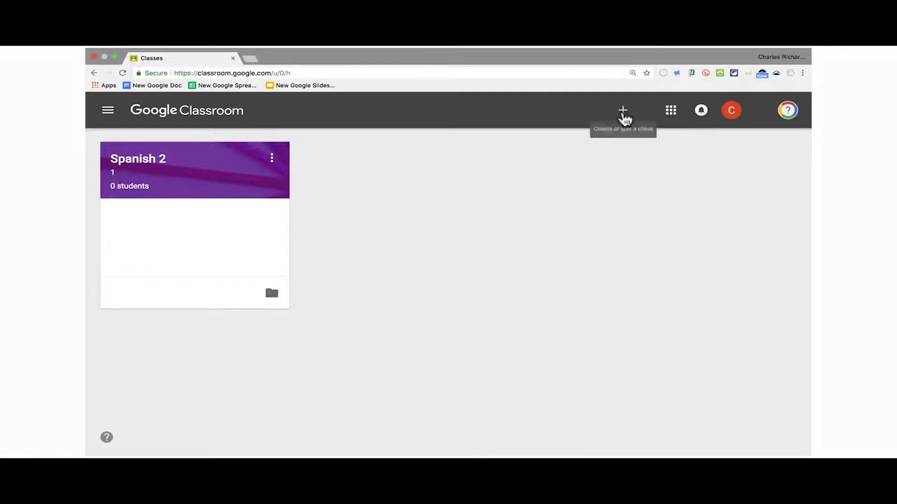
{"action": "left_click", "coordinate": [623, 115]}
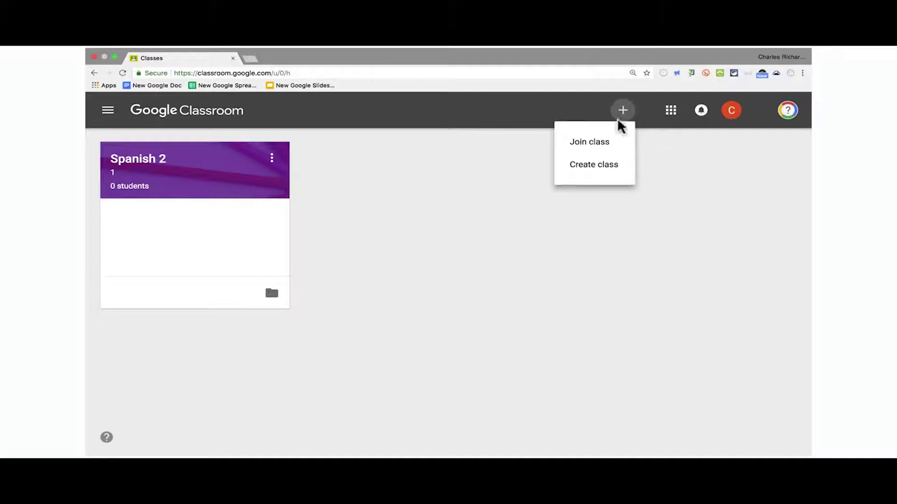
{"action": "left_click", "coordinate": [604, 162]}
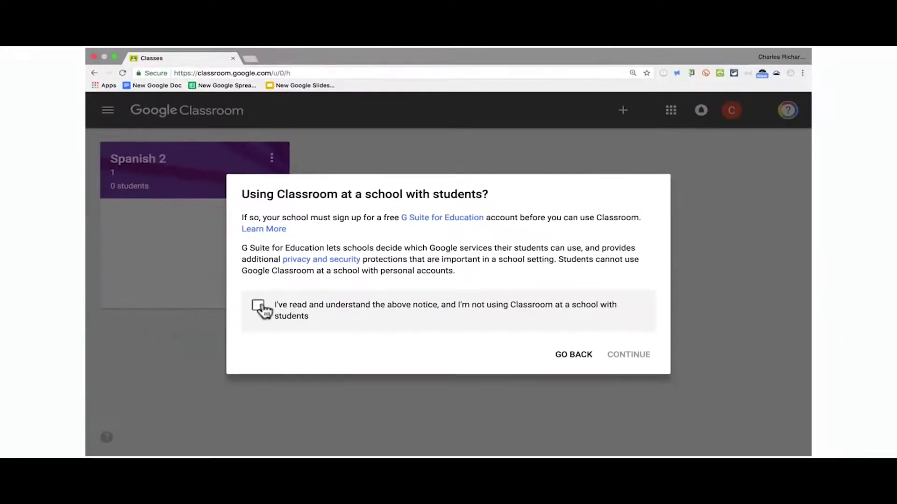
{"action": "left_click", "coordinate": [258, 306]}
{"action": "left_click", "coordinate": [622, 358]}
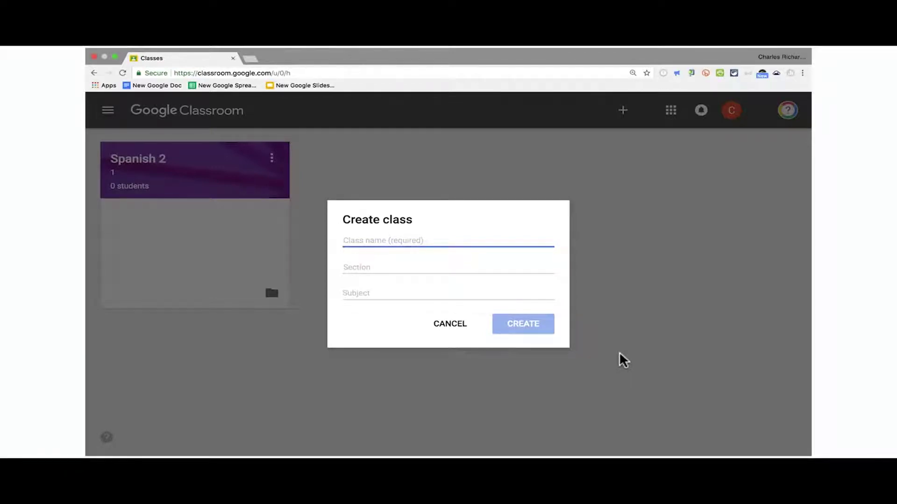
Create the class "Introduction to English" with section 1 and subject "Language Arts", and get past the Create classwork introduction.
{"action": "type", "text": "Intro"}
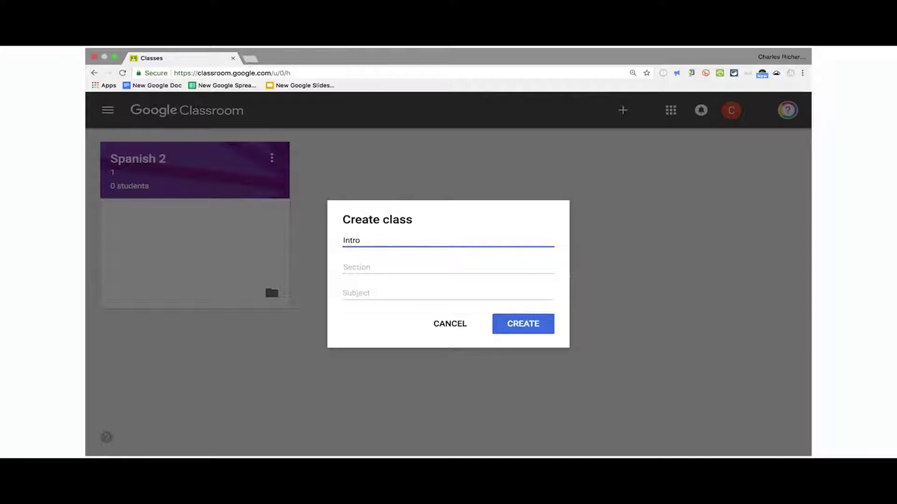
{"action": "type", "text": "duction to English"}
{"action": "key", "text": "Tab"}
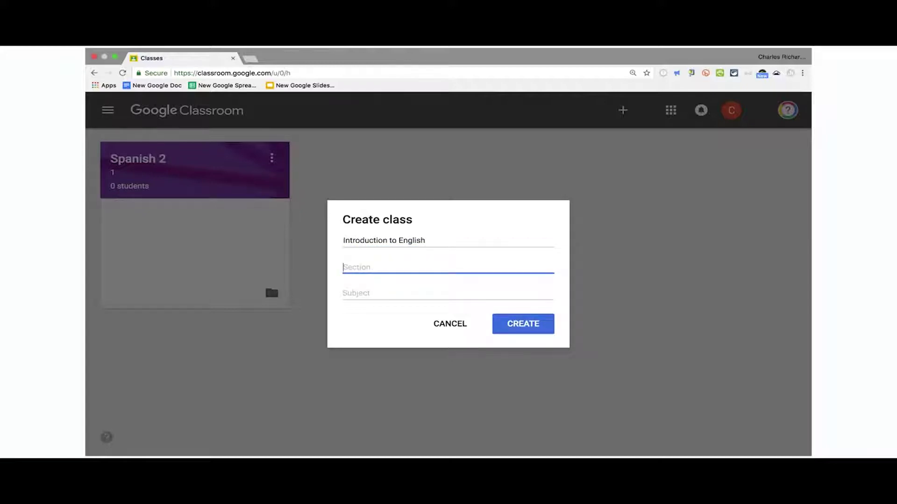
{"action": "type", "text": "1"}
{"action": "left_click", "coordinate": [354, 293]}
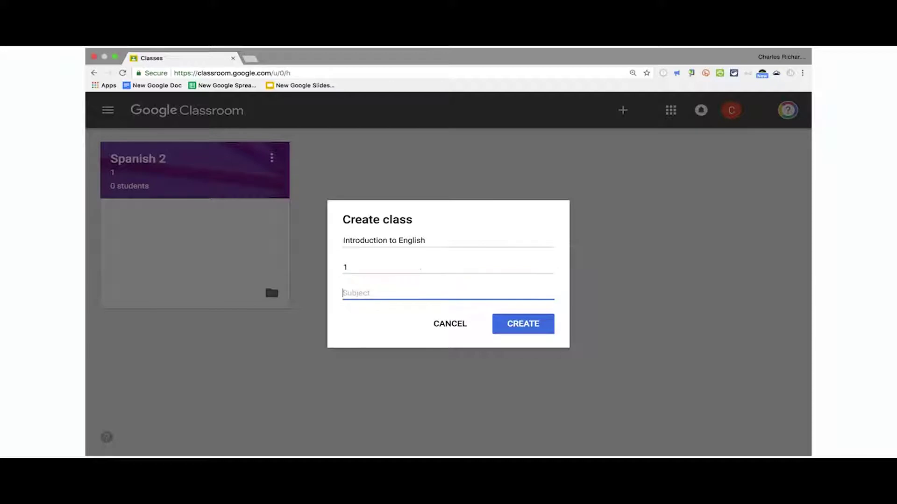
{"action": "type", "text": "Language Arts"}
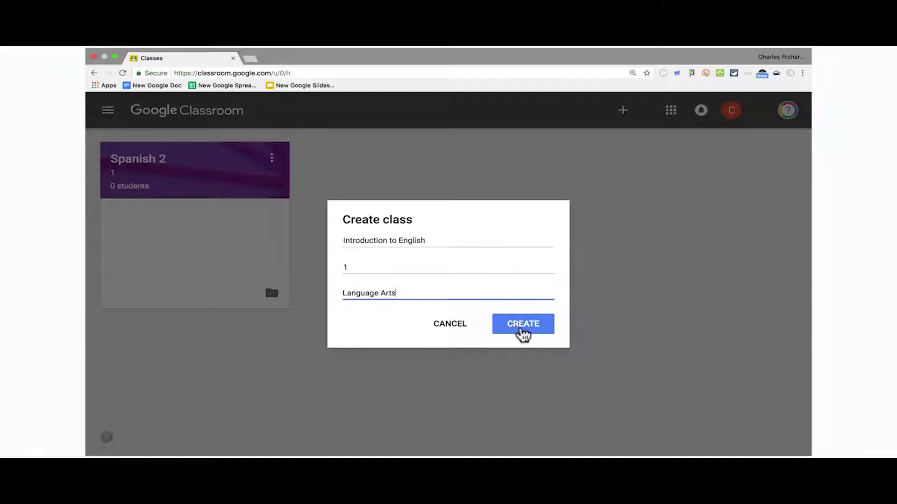
{"action": "left_click", "coordinate": [521, 330]}
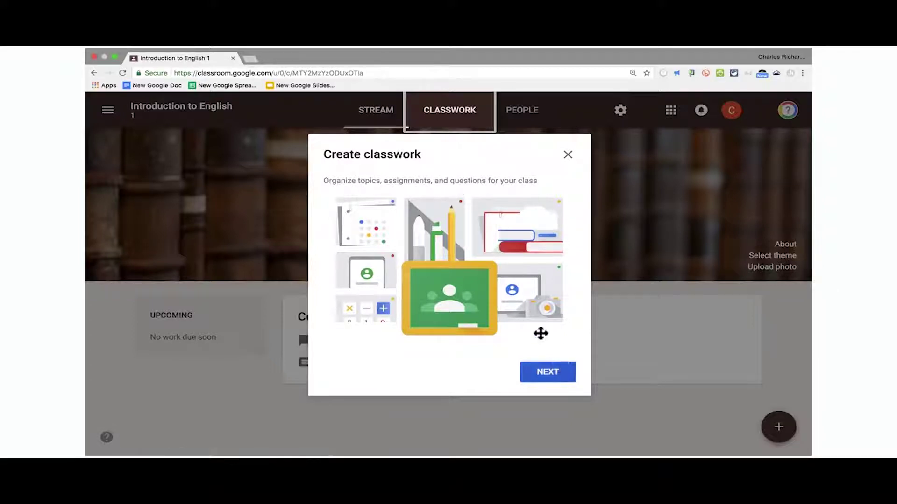
{"action": "left_click", "coordinate": [544, 371]}
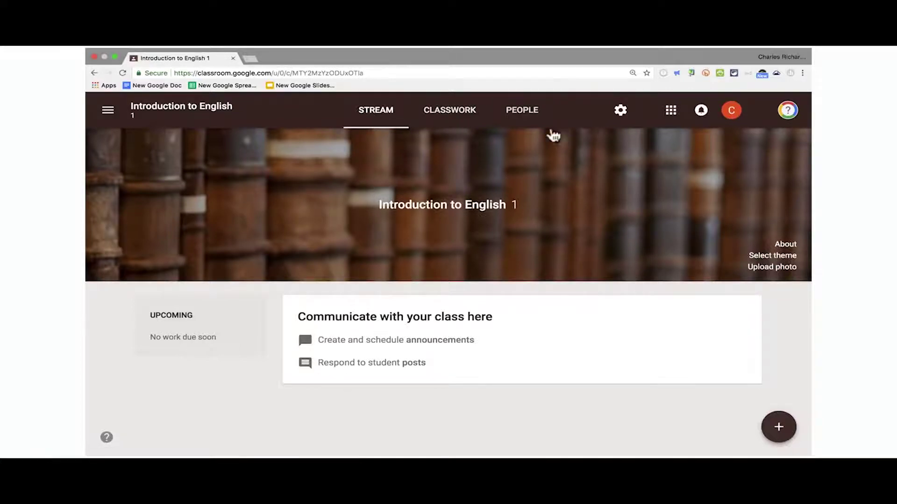
Look through the class's People, Stream and Classwork pages, its settings and the main menu, ending on the Stream page.
{"action": "left_click", "coordinate": [529, 115]}
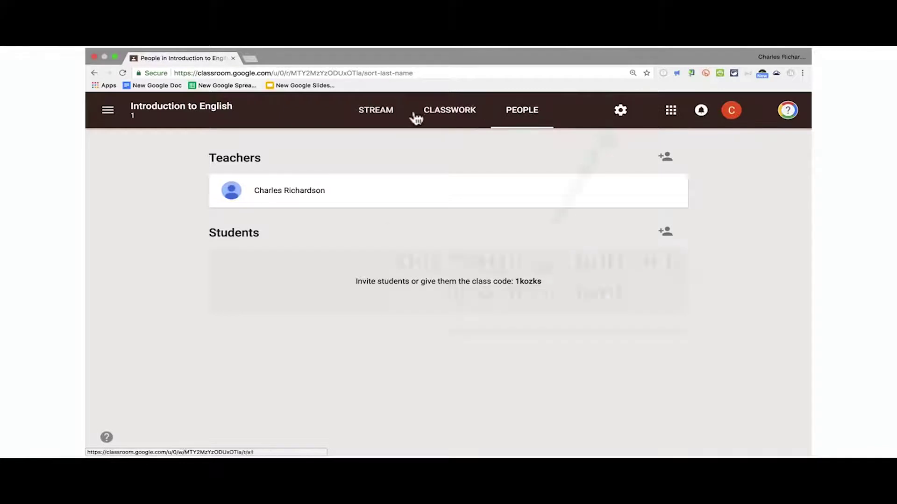
{"action": "left_click", "coordinate": [384, 116]}
{"action": "left_click", "coordinate": [443, 116]}
{"action": "left_click", "coordinate": [518, 115]}
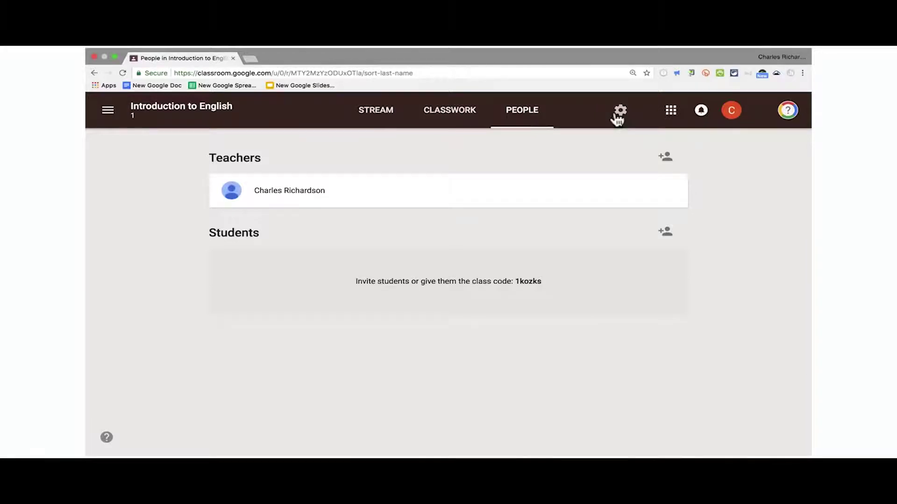
{"action": "left_click", "coordinate": [614, 112]}
{"action": "left_click", "coordinate": [98, 110]}
{"action": "left_click", "coordinate": [382, 118]}
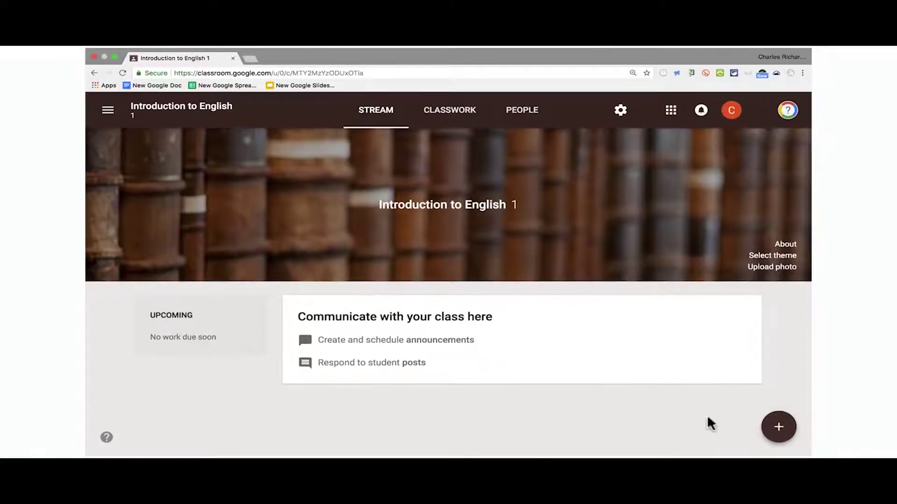
Start a new announcement in the Introduction to English class stream.
{"action": "mouse_move", "coordinate": [778, 429]}
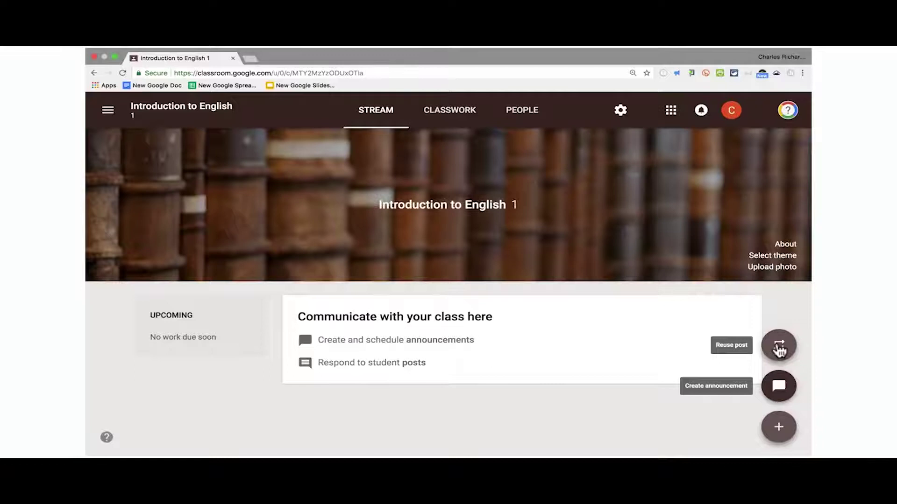
{"action": "left_click", "coordinate": [777, 387]}
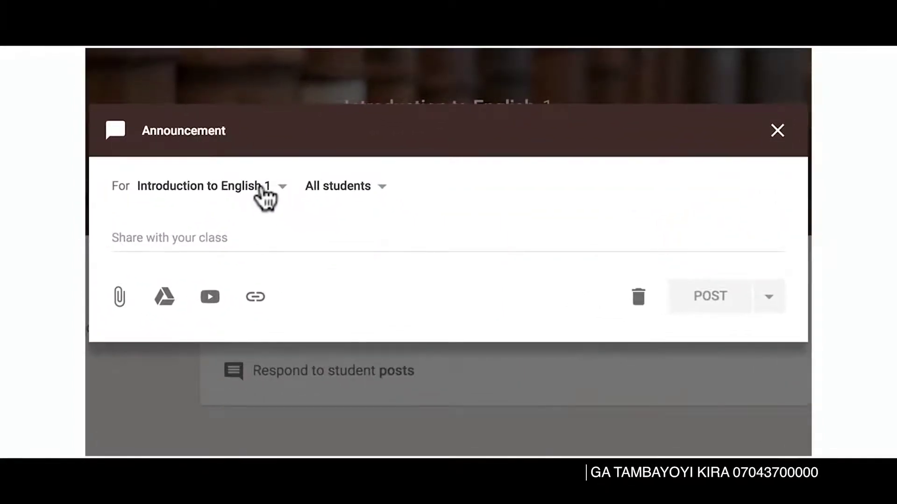
Try adding the Spanish 2 class to the announcement's recipients and check the student selection.
{"action": "left_click", "coordinate": [252, 192]}
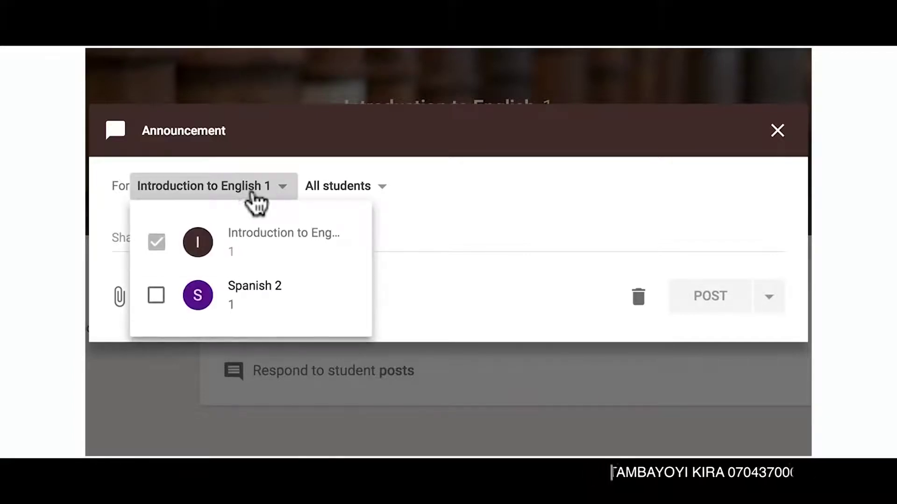
{"action": "left_click", "coordinate": [157, 296]}
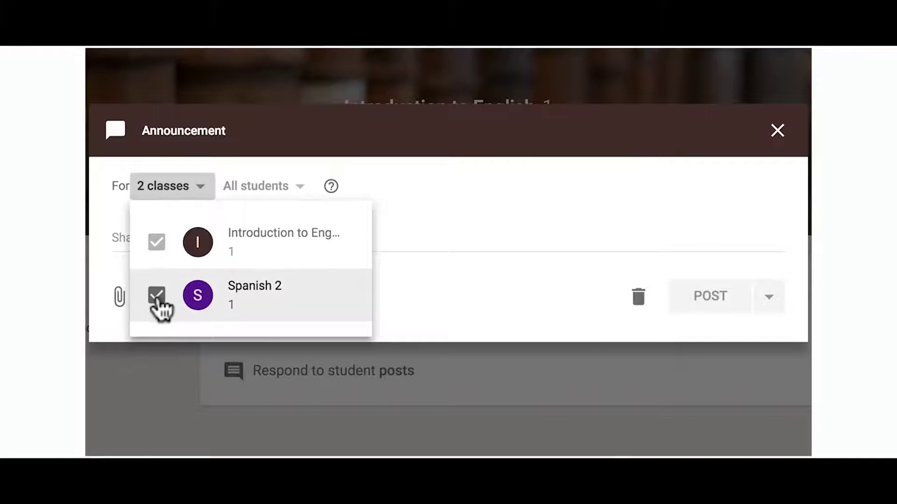
{"action": "left_click", "coordinate": [158, 299]}
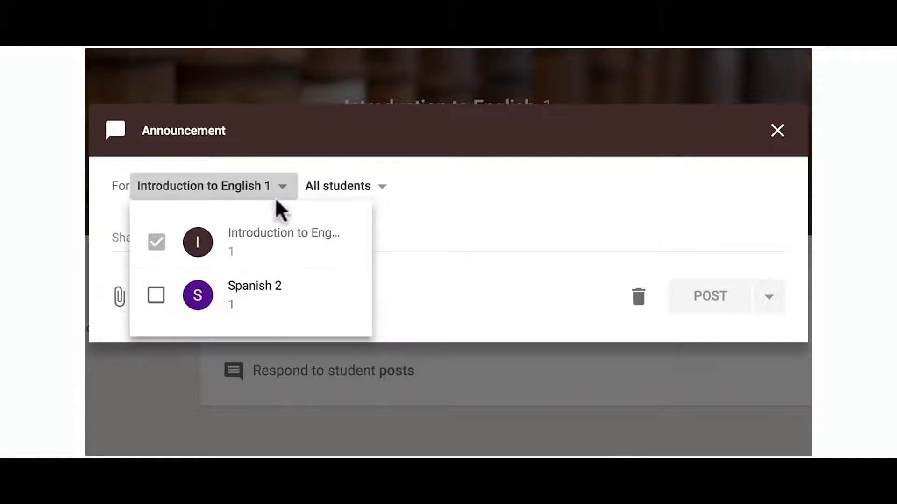
{"action": "left_click", "coordinate": [486, 166]}
{"action": "left_click", "coordinate": [382, 189]}
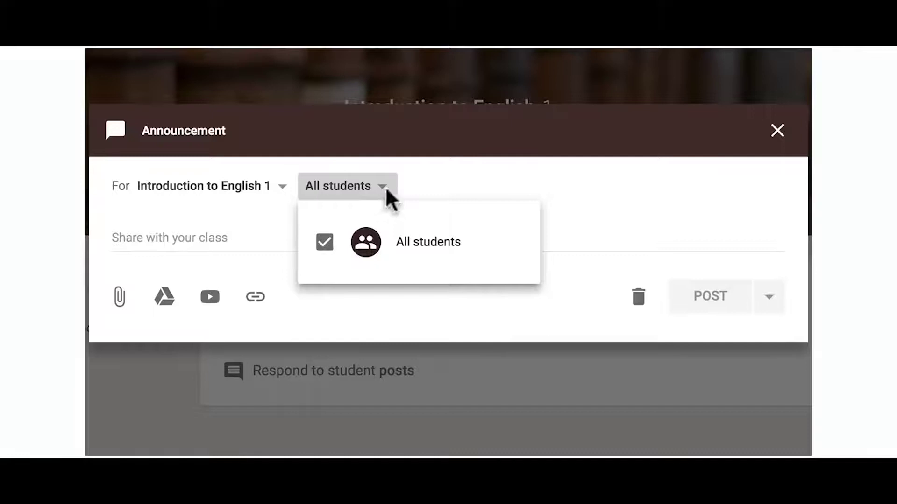
{"action": "left_click", "coordinate": [462, 176]}
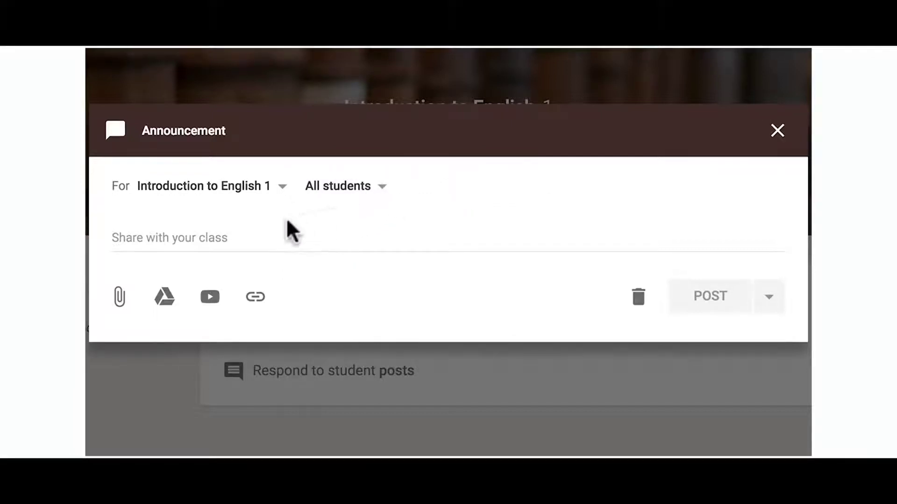
Write the announcement text "Remember to read and sign the class disclosure document (with your parents) by Friday!".
{"action": "left_click", "coordinate": [210, 236]}
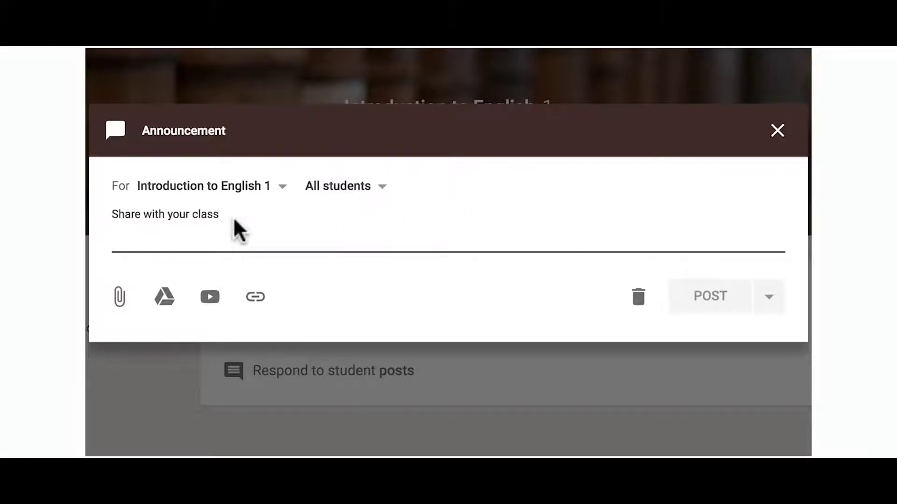
{"action": "type", "text": "Remember"}
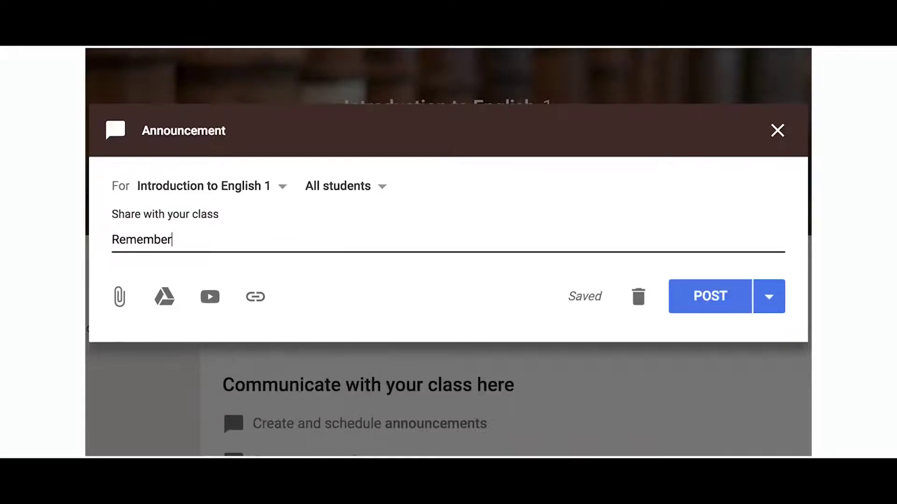
{"action": "type", "text": "to read and sign the class disclosure do"}
{"action": "type", "text": "cu"}
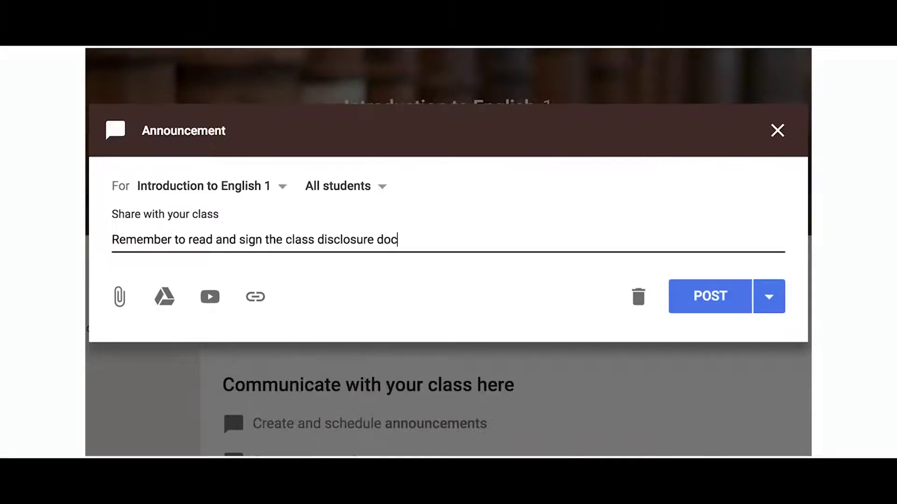
{"action": "type", "text": "ment"}
{"action": "type", "text": "(with your parents) by Friday"}
{"action": "type", "text": "!"}
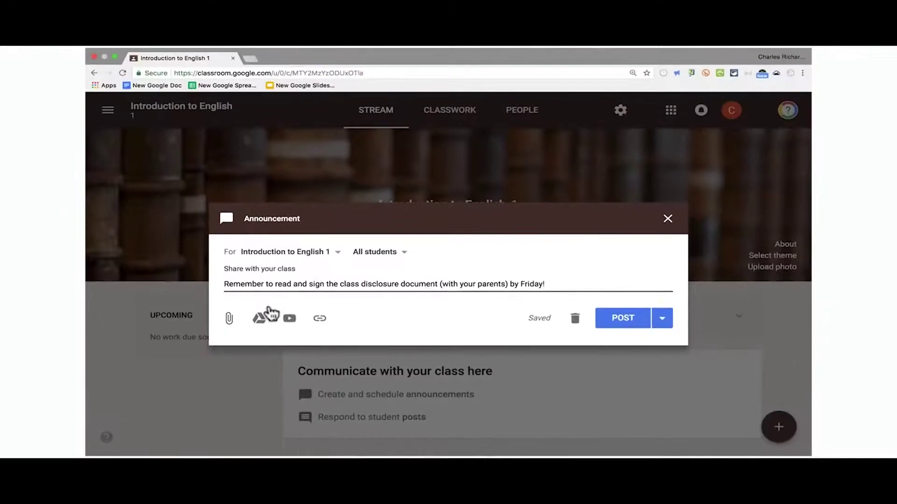
Check the file attachment sources for the announcement: Upload, Recent, My Drive and Starred, without attaching anything.
{"action": "left_click", "coordinate": [228, 318]}
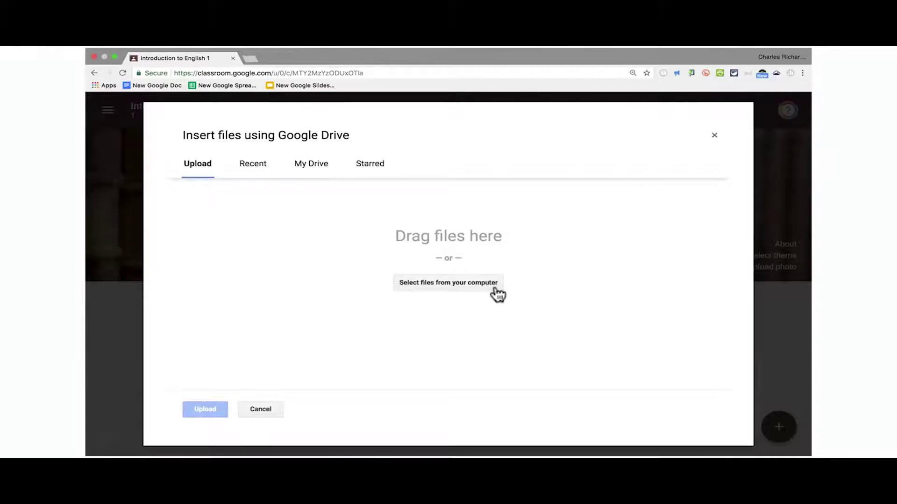
{"action": "left_click", "coordinate": [242, 167]}
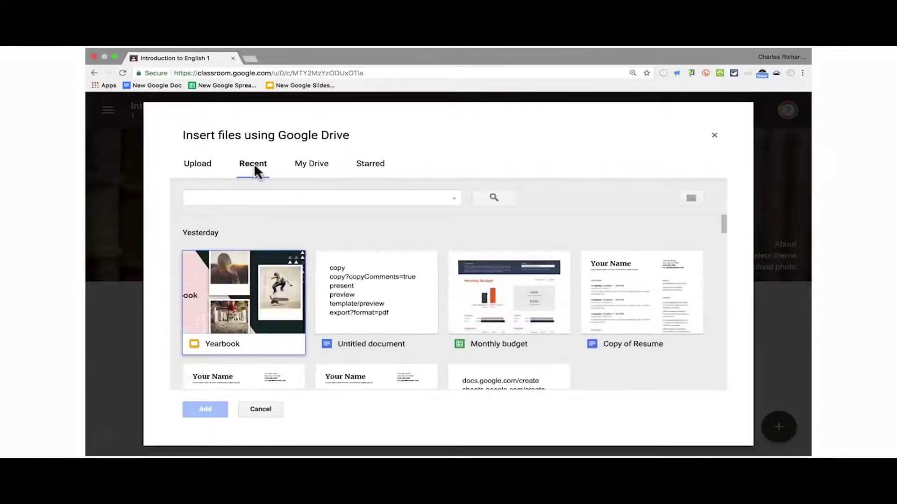
{"action": "left_click", "coordinate": [309, 164]}
{"action": "left_click", "coordinate": [384, 163]}
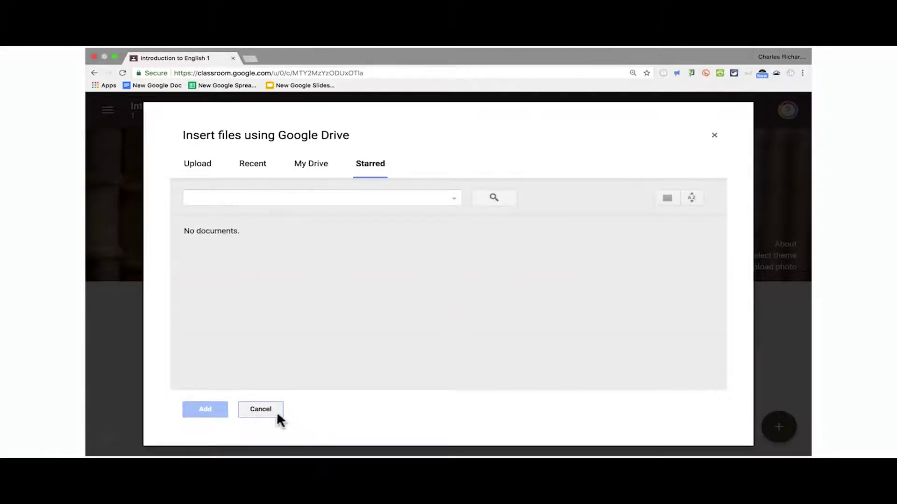
{"action": "left_click", "coordinate": [713, 135]}
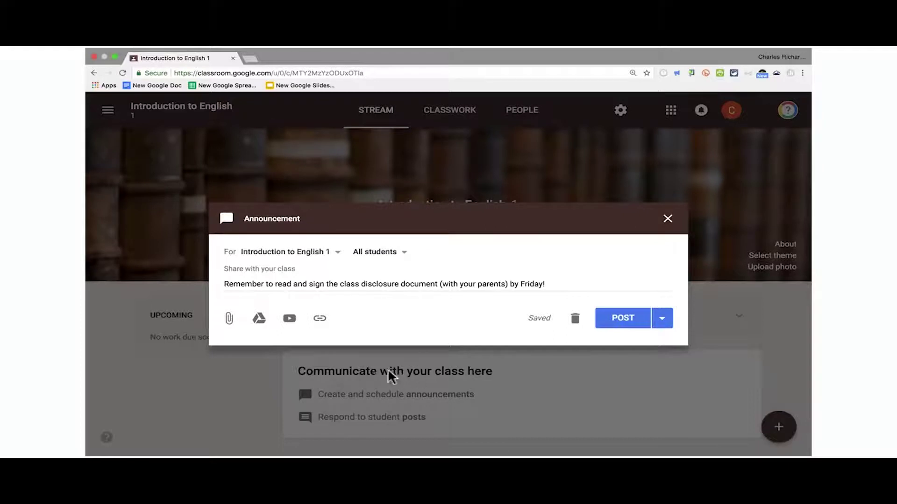
Check the announcement's Google Drive, YouTube video (search and URL) and link attachment options, without adding anything.
{"action": "left_click", "coordinate": [259, 321]}
{"action": "left_click", "coordinate": [289, 322]}
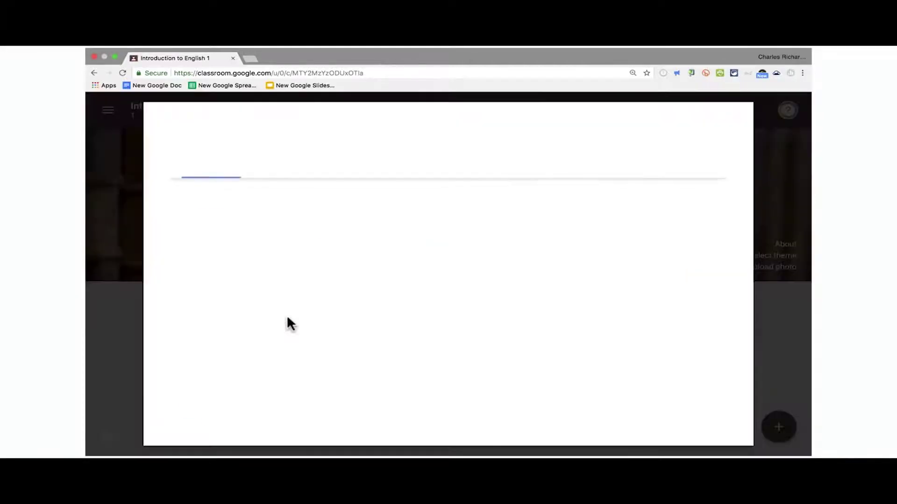
{"action": "left_click", "coordinate": [271, 164]}
{"action": "left_click", "coordinate": [216, 163]}
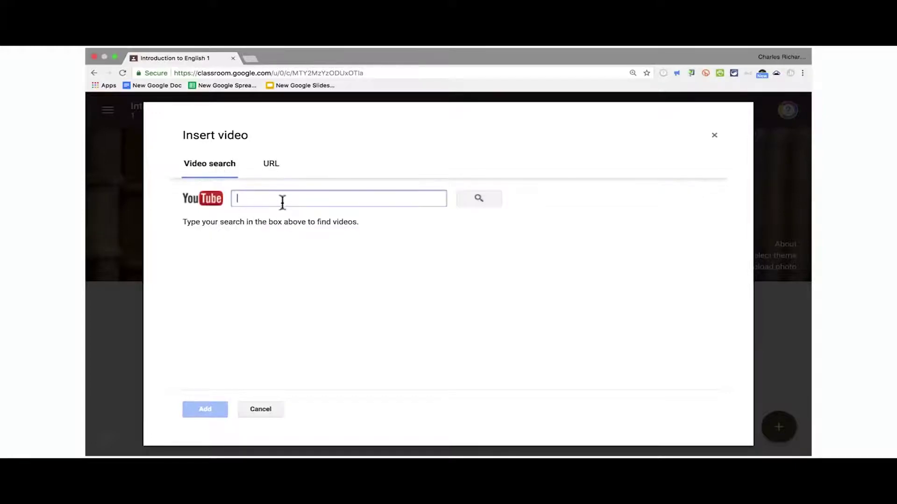
{"action": "left_click", "coordinate": [266, 410]}
{"action": "left_click", "coordinate": [319, 317]}
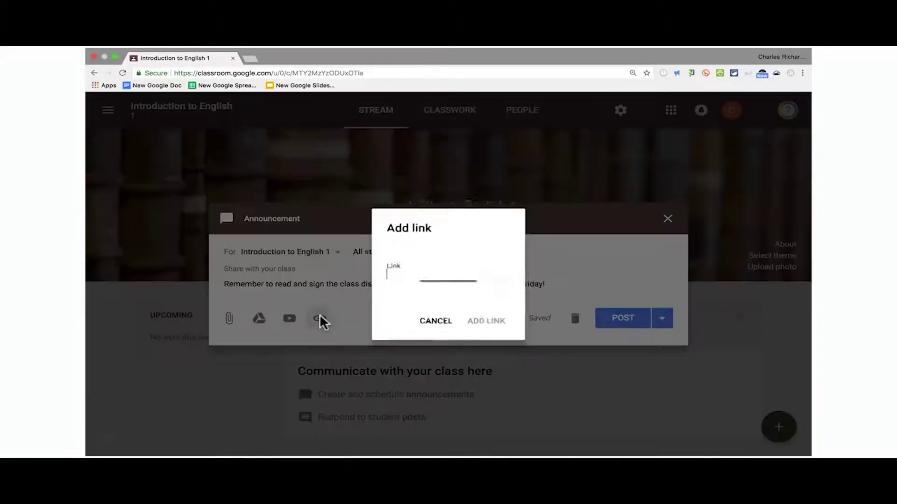
{"action": "left_click", "coordinate": [441, 325]}
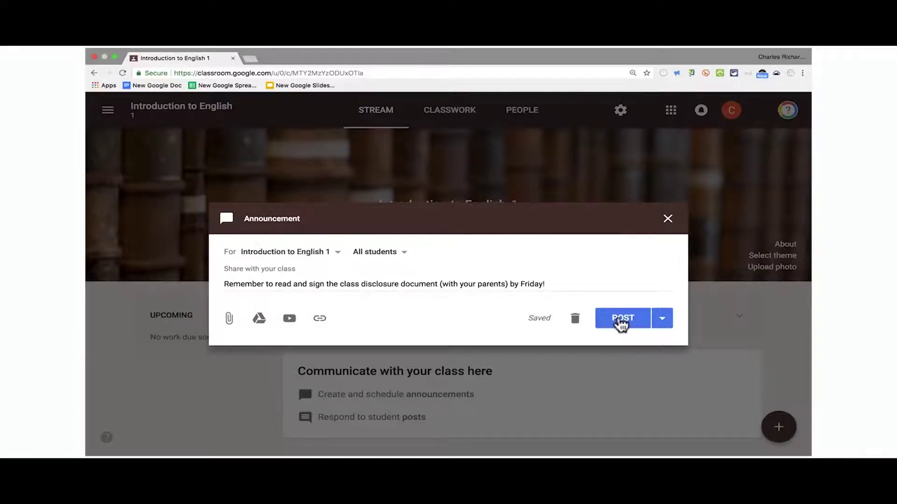
Schedule the announcement for Sep 14, 2018 at 8:00 PM.
{"action": "left_click", "coordinate": [662, 321]}
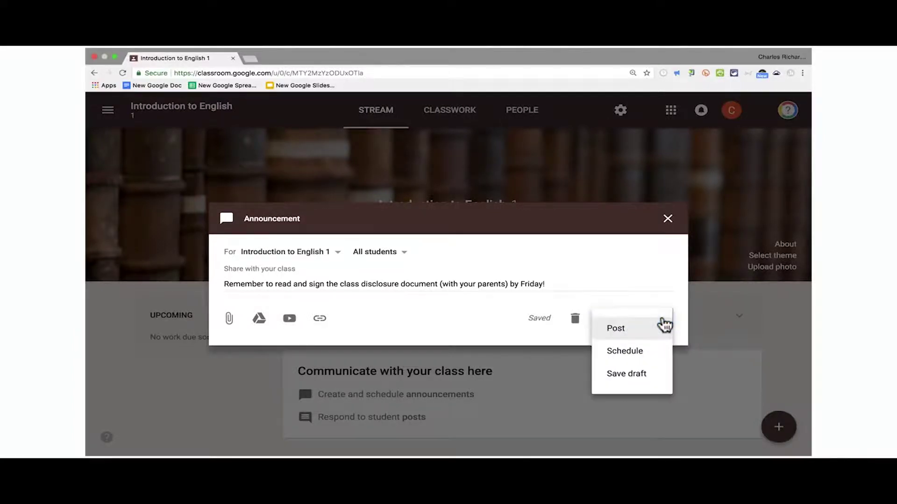
{"action": "left_click", "coordinate": [642, 357]}
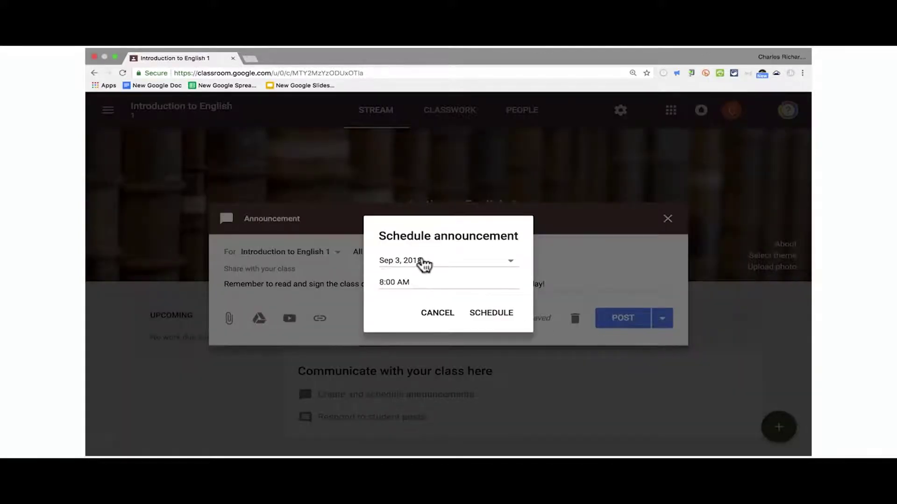
{"action": "left_click", "coordinate": [411, 282]}
{"action": "type", "text": "8:00 PM"}
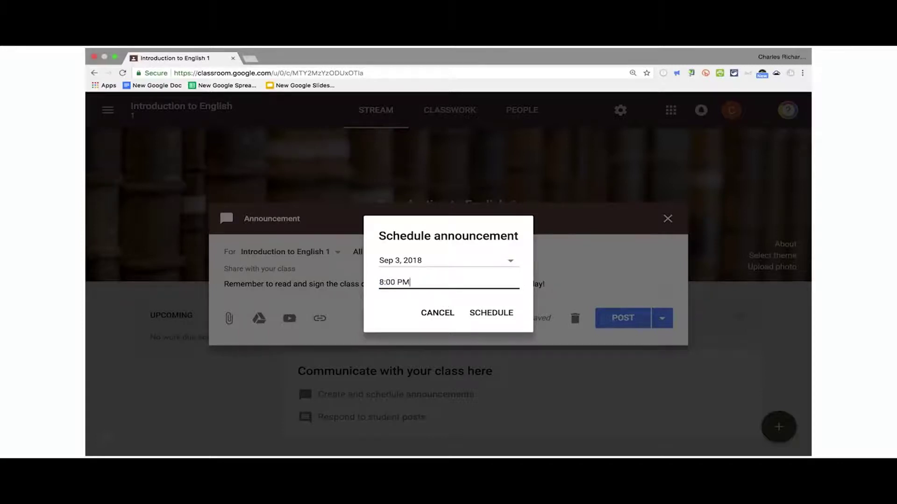
{"action": "left_click", "coordinate": [491, 312]}
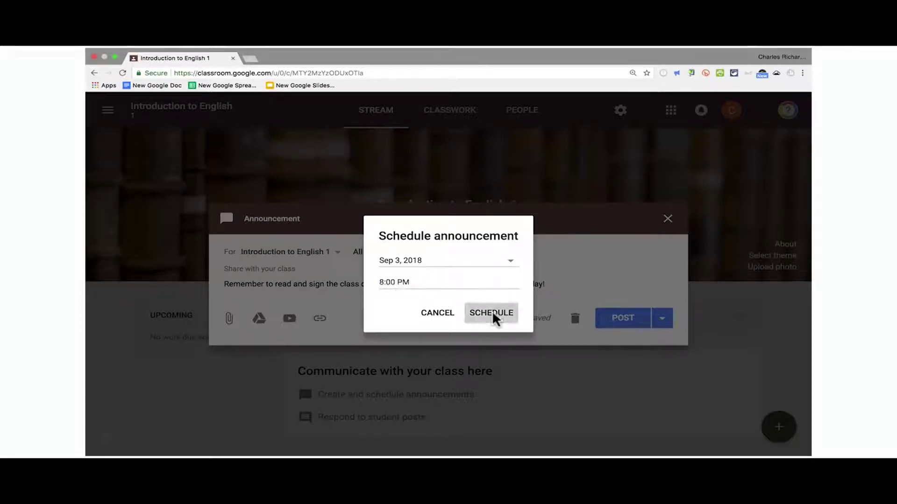
{"action": "left_click", "coordinate": [513, 266]}
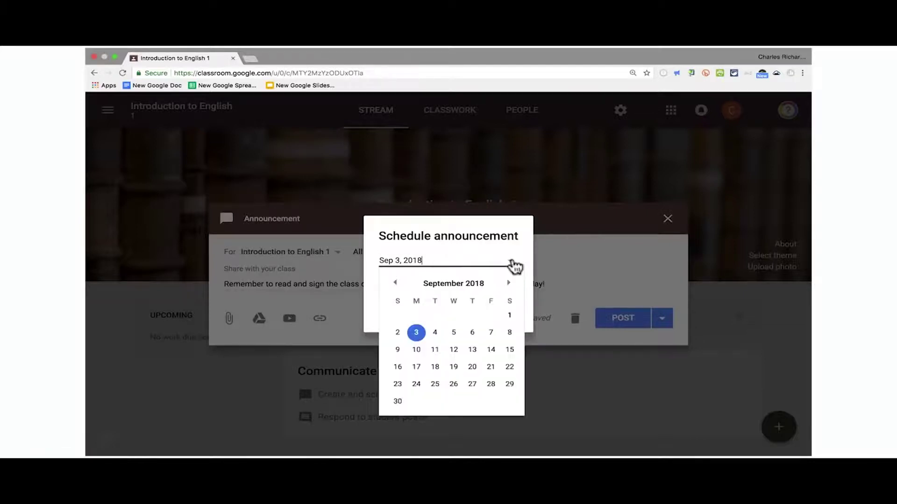
{"action": "left_click", "coordinate": [491, 350]}
{"action": "left_click", "coordinate": [497, 313]}
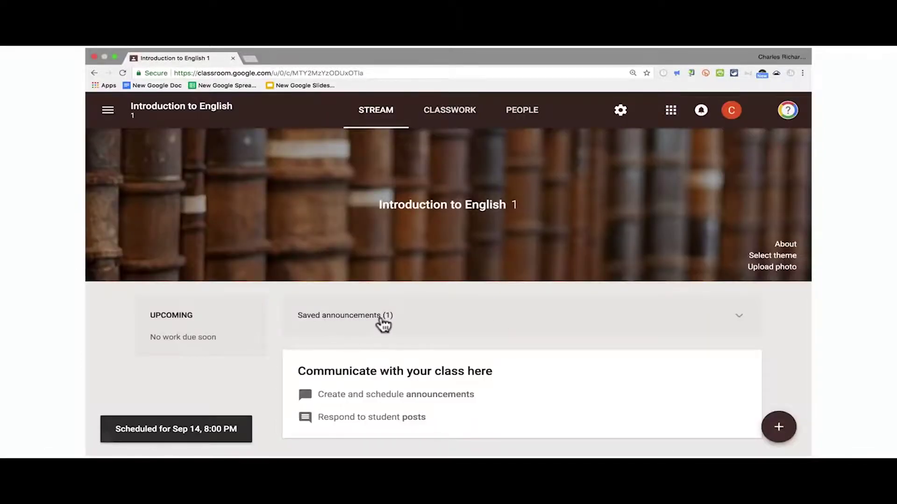
Add a topic named "Basic English Conversation" to the class's Classwork page.
{"action": "scroll", "coordinate": [380, 322], "scroll_direction": "down", "scroll_amount": 1}
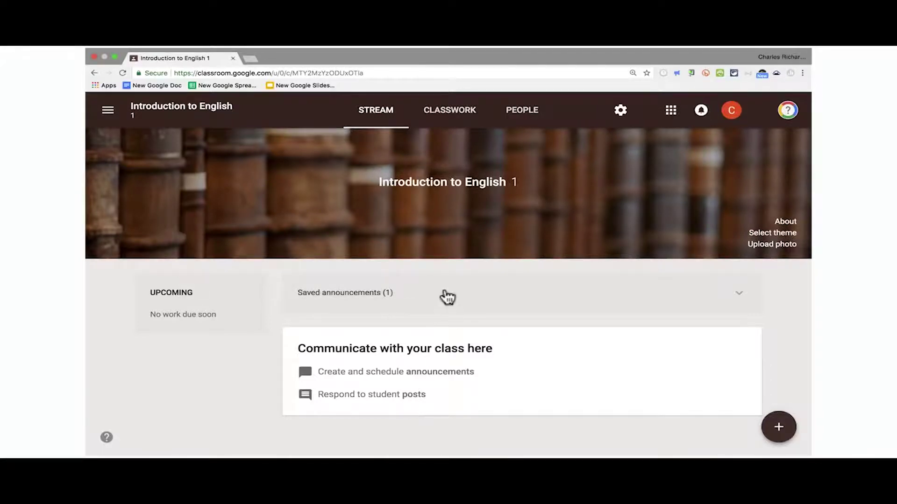
{"action": "left_click", "coordinate": [463, 124]}
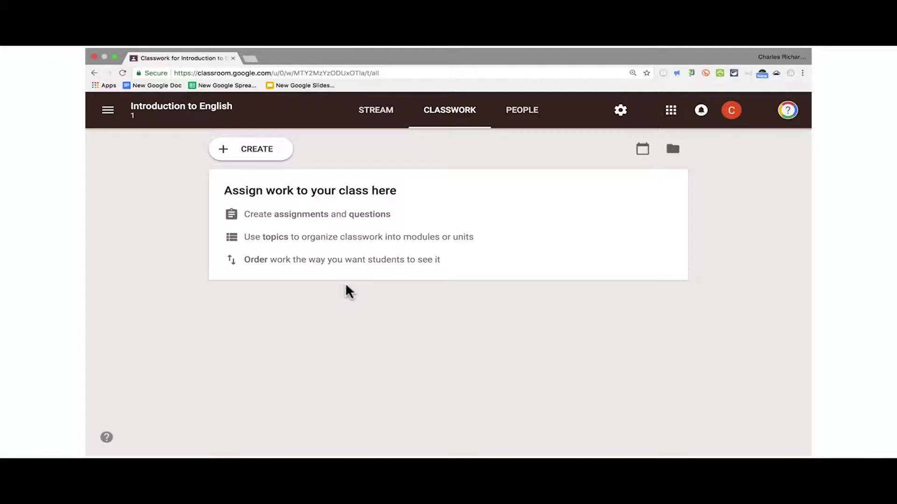
{"action": "left_click", "coordinate": [265, 155]}
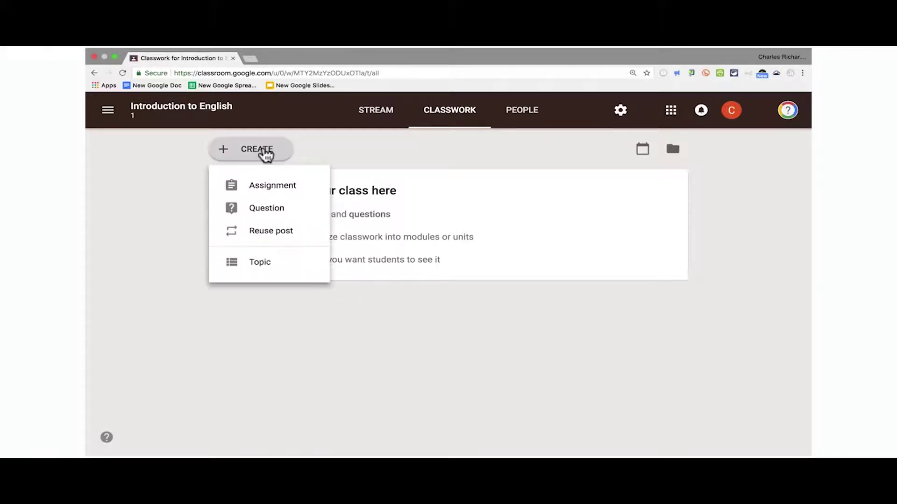
{"action": "left_click", "coordinate": [274, 268]}
{"action": "type", "text": "Basic ENgl"}
{"action": "key", "text": "BackSpace"}
{"action": "key", "text": "BackSpace"}
{"action": "key", "text": "BackSpace"}
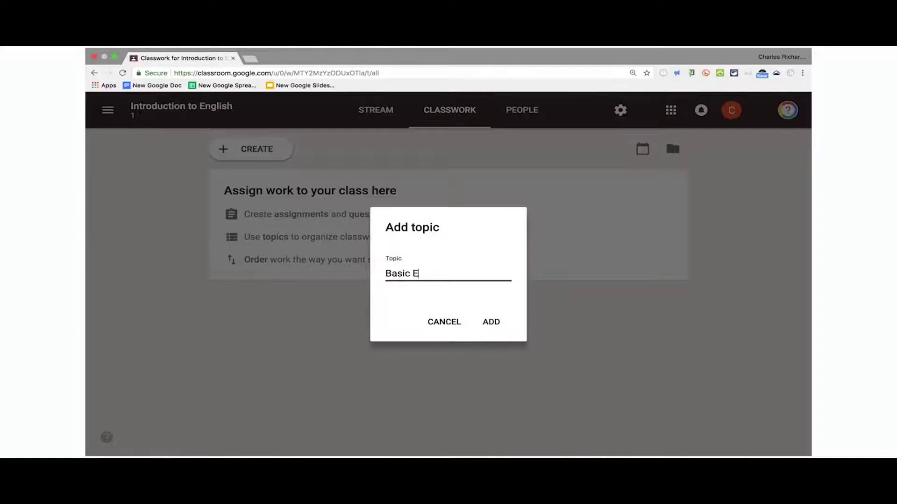
{"action": "type", "text": "nglish Conversation"}
{"action": "left_click", "coordinate": [485, 320]}
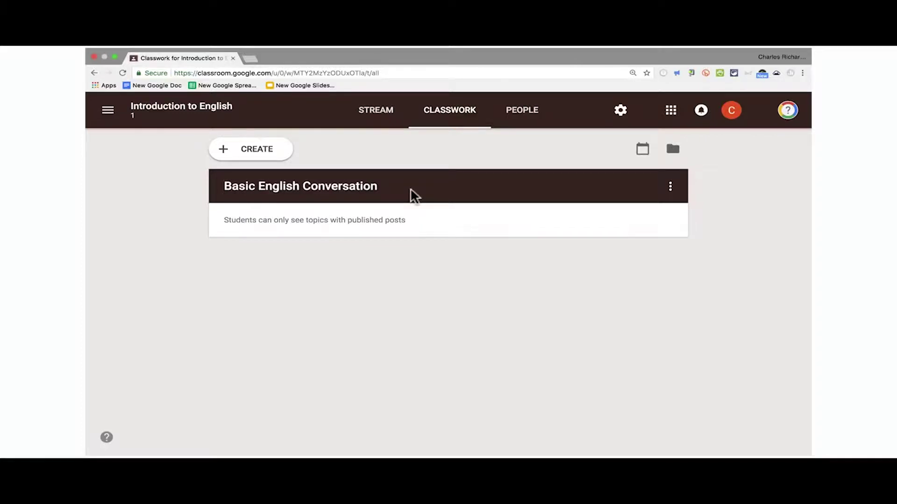
Add a second classwork topic named "English Family Vocabulary".
{"action": "left_click", "coordinate": [253, 154]}
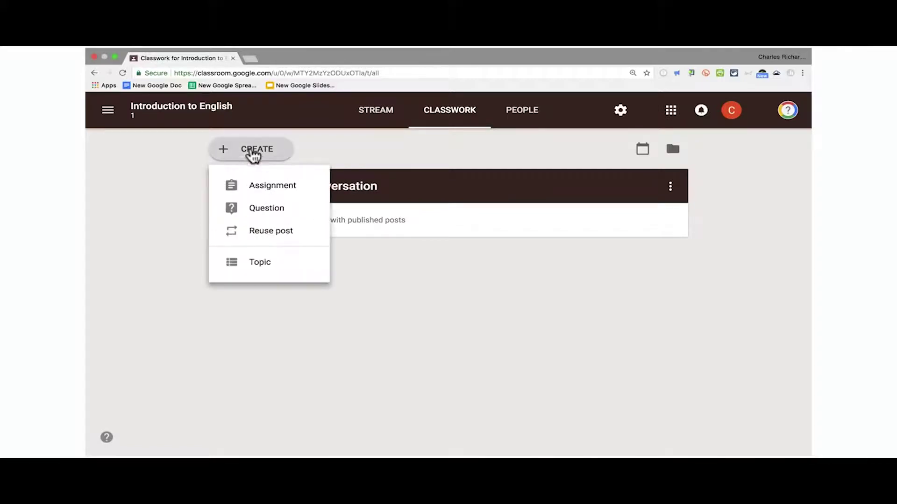
{"action": "left_click", "coordinate": [316, 263]}
{"action": "type", "text": "English Family Voca"}
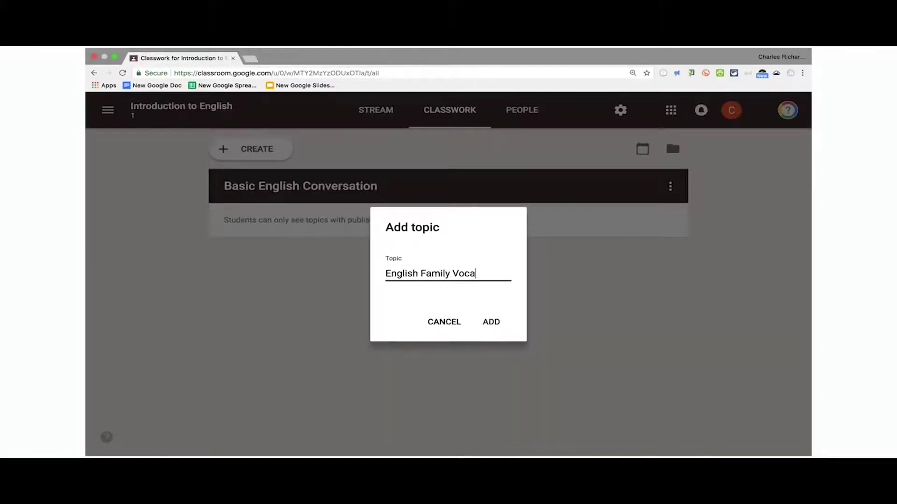
{"action": "type", "text": "bulary"}
{"action": "left_click", "coordinate": [490, 322]}
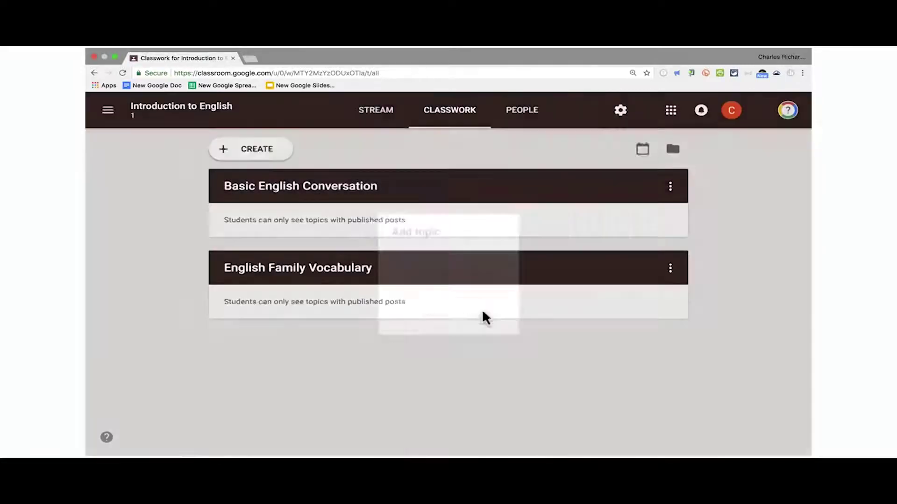
{"action": "left_click", "coordinate": [593, 218]}
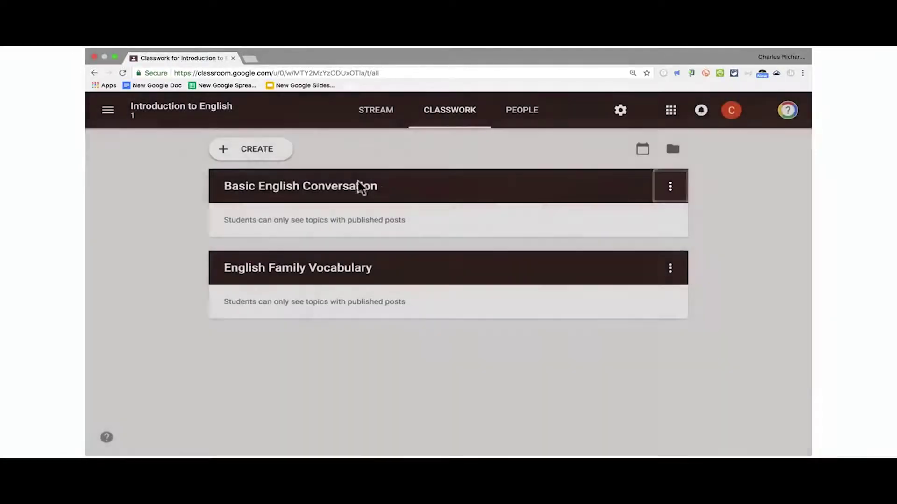
Add a third classwork topic named "English Food Vocabulary".
{"action": "left_click", "coordinate": [248, 155]}
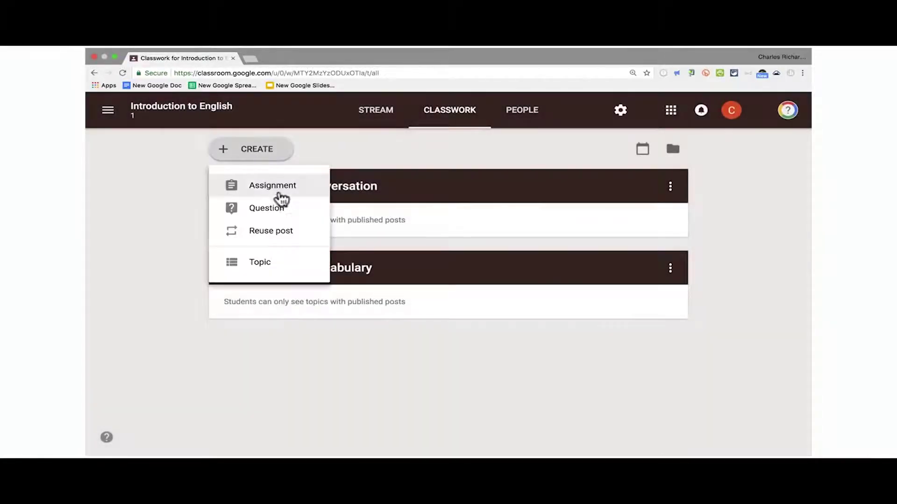
{"action": "left_click", "coordinate": [285, 267]}
{"action": "type", "text": "English Food Vocabulary"}
{"action": "left_click", "coordinate": [489, 322]}
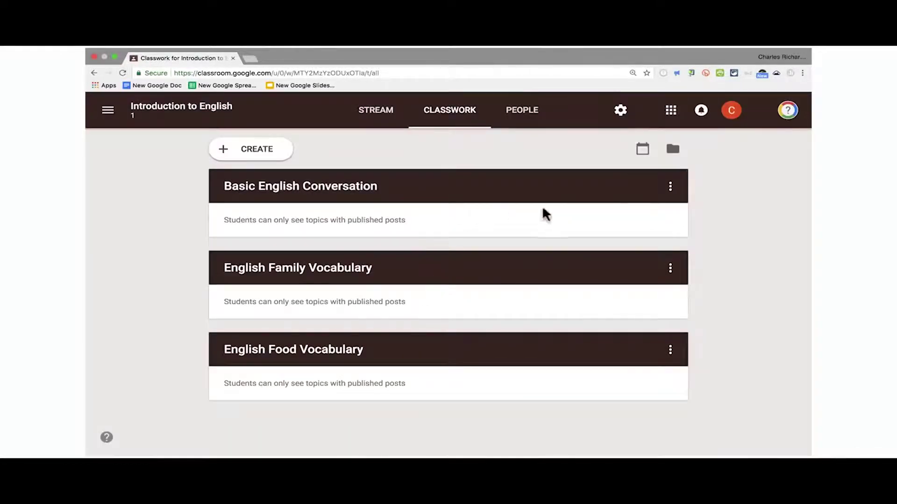
Move the English Food Vocabulary topic up one place, above English Family Vocabulary.
{"action": "left_click", "coordinate": [671, 354]}
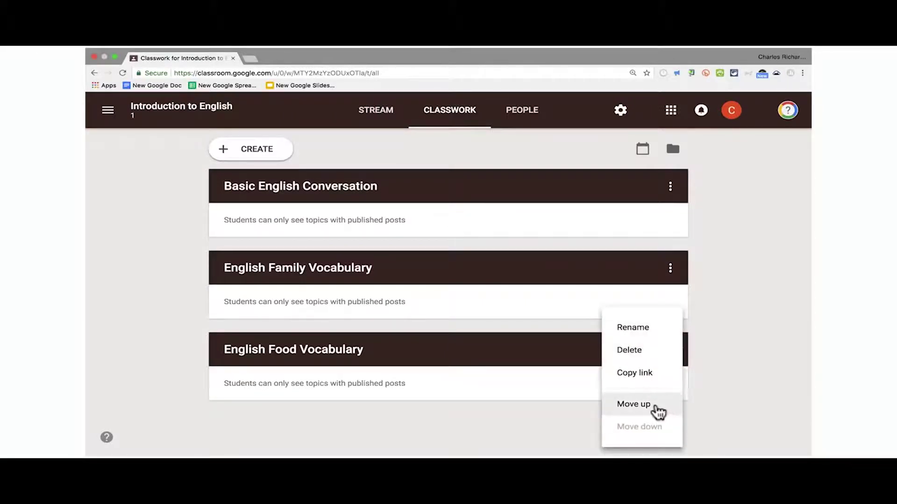
{"action": "left_click", "coordinate": [656, 407]}
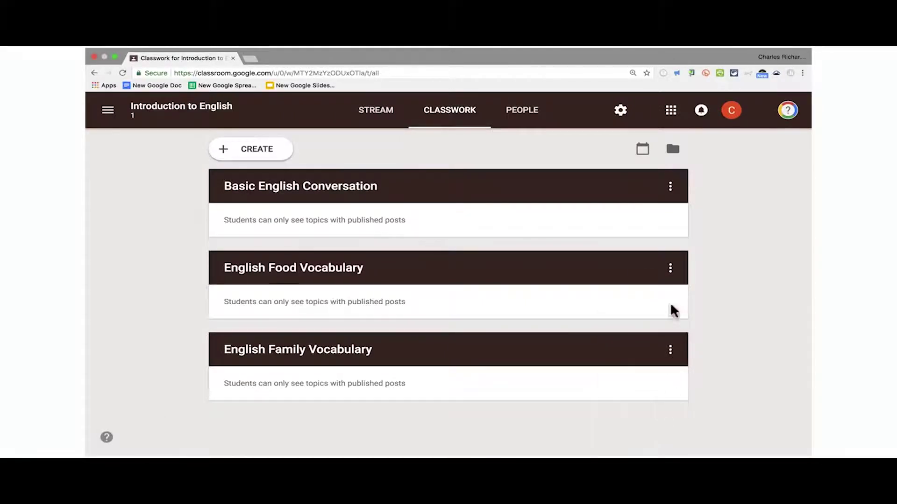
{"action": "left_click", "coordinate": [670, 270]}
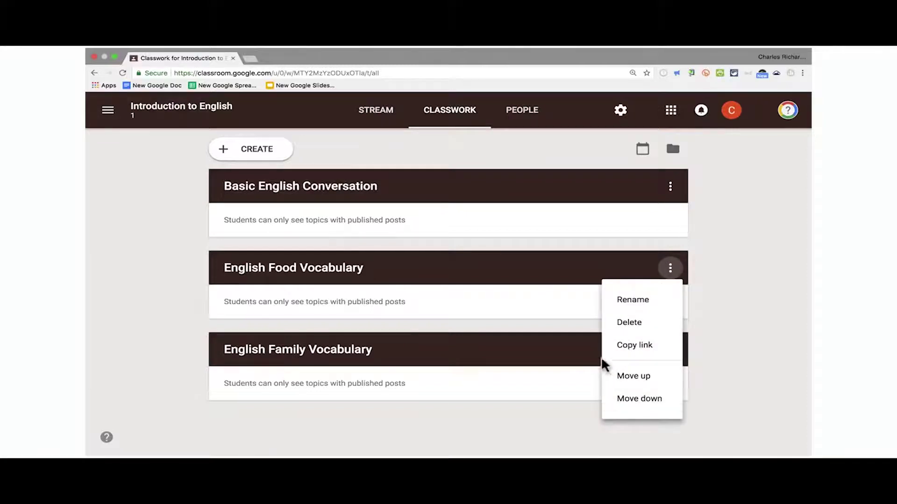
{"action": "left_click", "coordinate": [565, 320]}
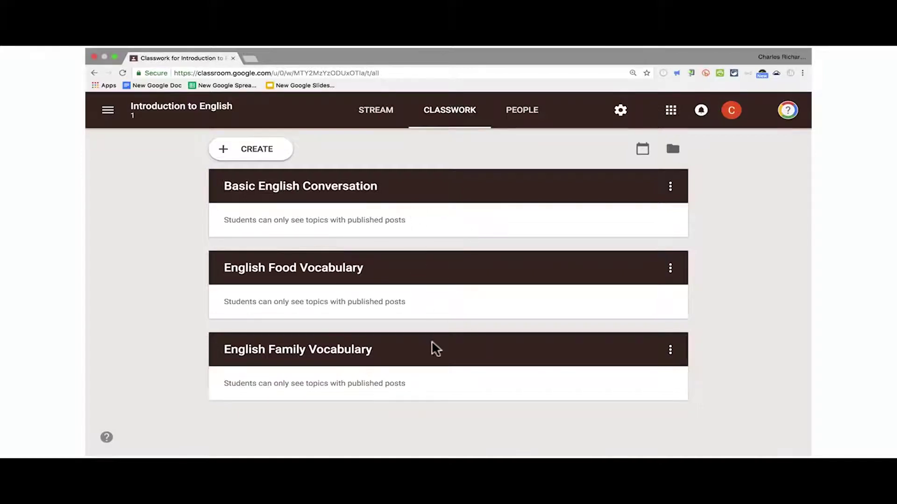
Start a new assignment for Introduction to English 1 and check its class and student selections, keeping all students.
{"action": "left_click", "coordinate": [264, 152]}
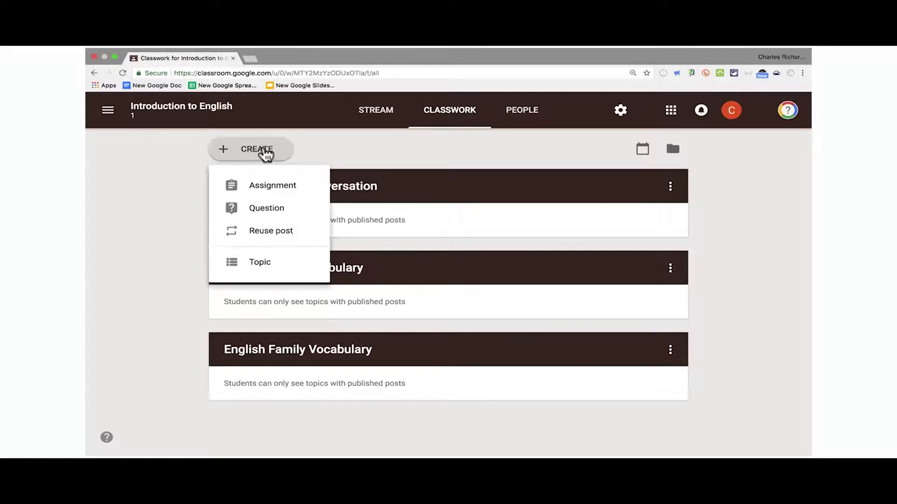
{"action": "left_click", "coordinate": [270, 191]}
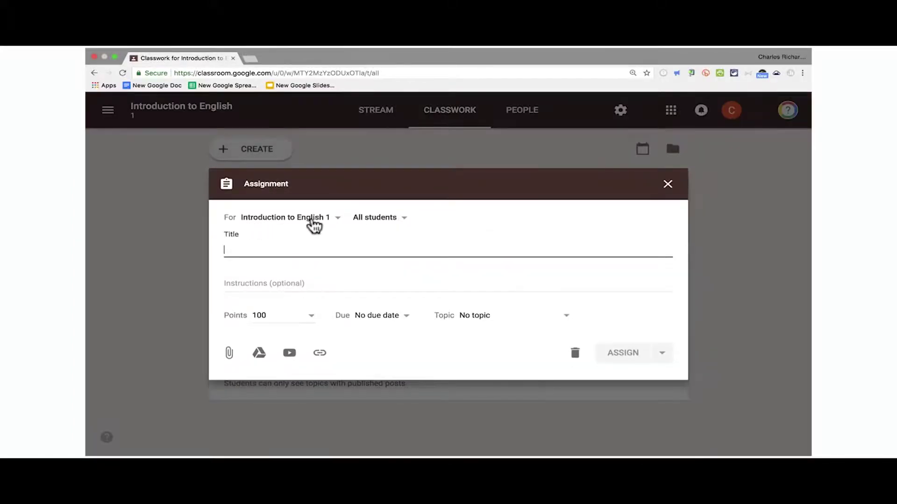
{"action": "left_click", "coordinate": [314, 226]}
{"action": "left_click", "coordinate": [312, 225]}
{"action": "left_click", "coordinate": [398, 225]}
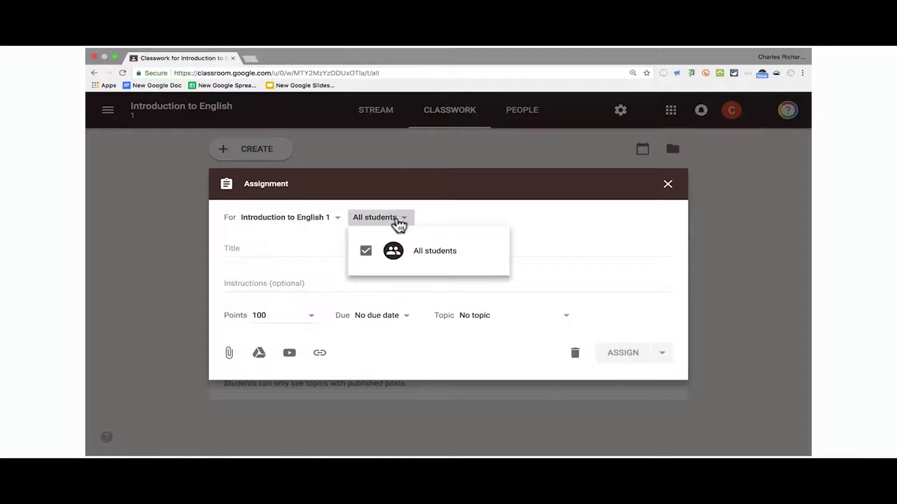
{"action": "left_click", "coordinate": [290, 245]}
Title the assignment "Conversation with Another Student" with the instructions "Have a 10-minute conversation, in English only, with your neighbor.".
{"action": "left_click", "coordinate": [264, 252]}
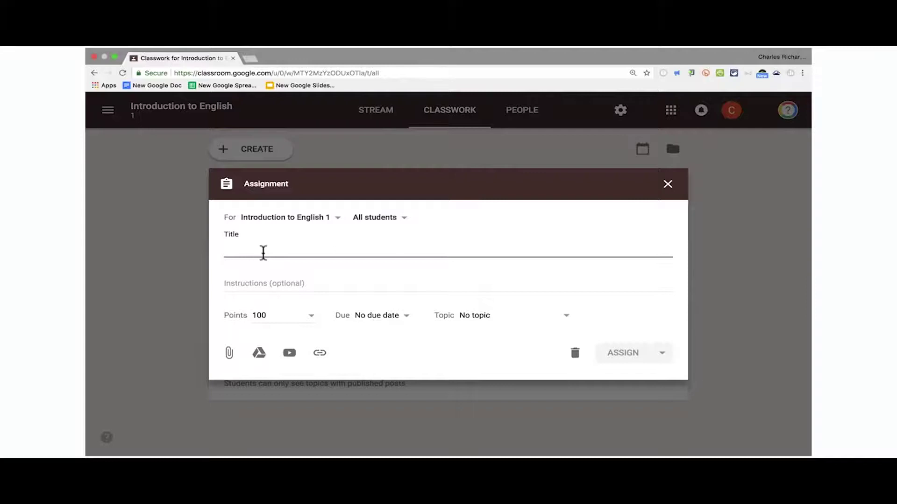
{"action": "type", "text": "Conversation with Another Student"}
{"action": "left_click", "coordinate": [259, 285]}
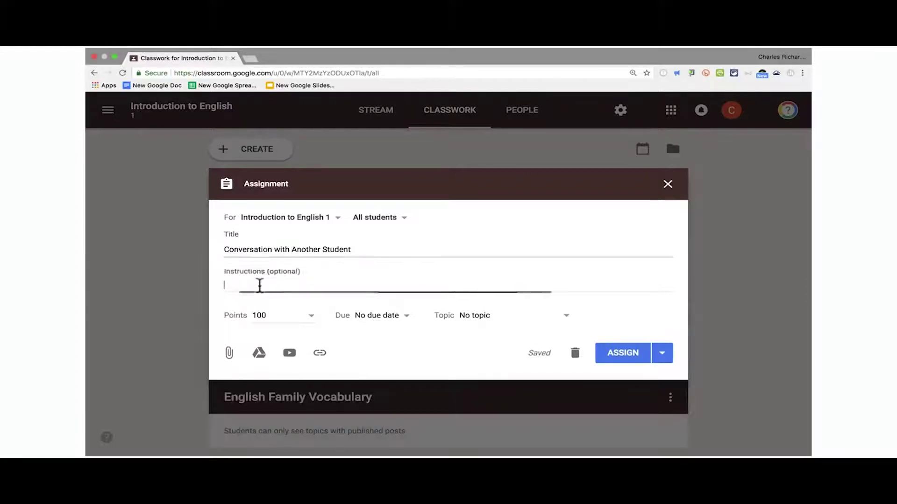
{"action": "type", "text": "Have a 10-minute conversation, in English only, with your neighbor"}
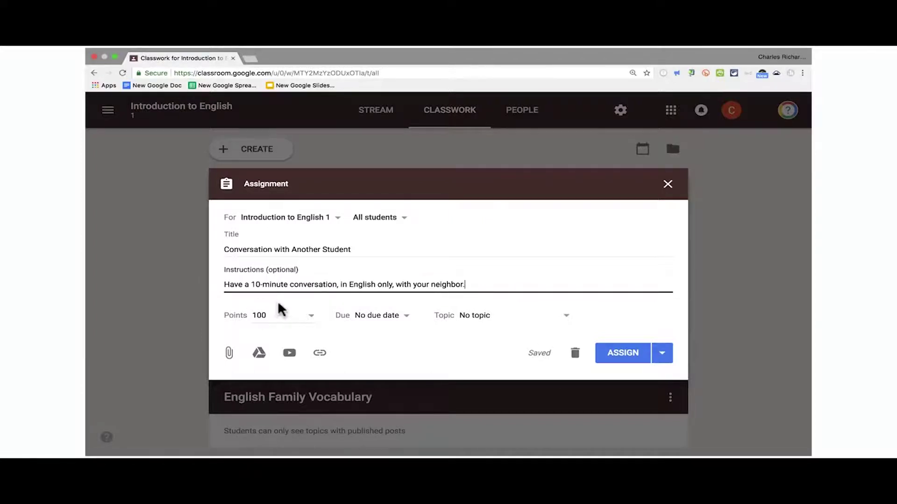
Set the conversation assignment's points to 50.
{"action": "left_click", "coordinate": [310, 314]}
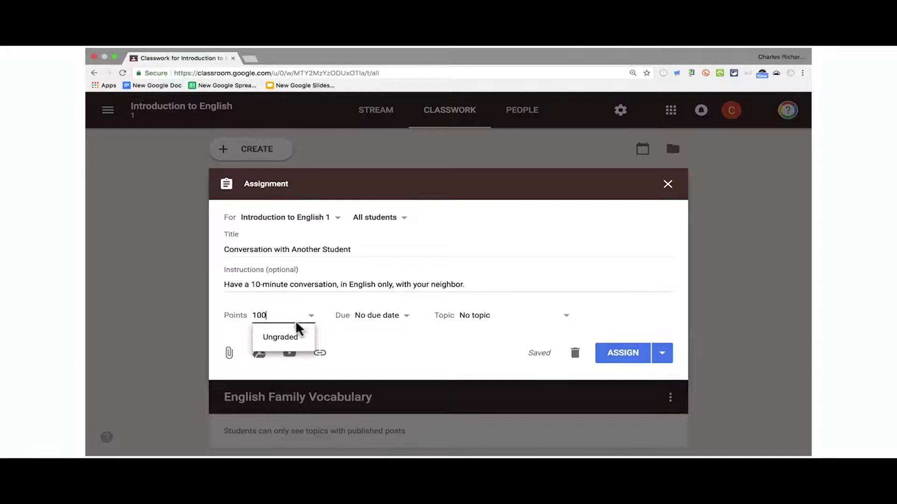
{"action": "double_click", "coordinate": [255, 315]}
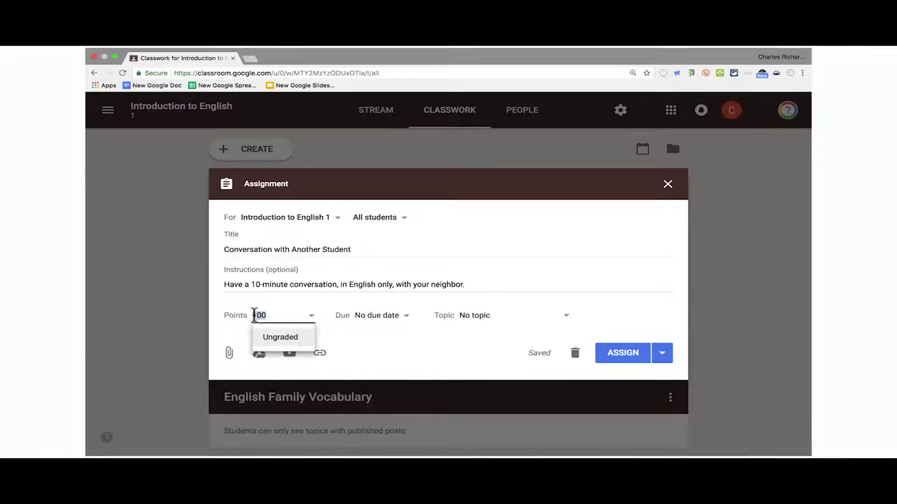
{"action": "type", "text": "50"}
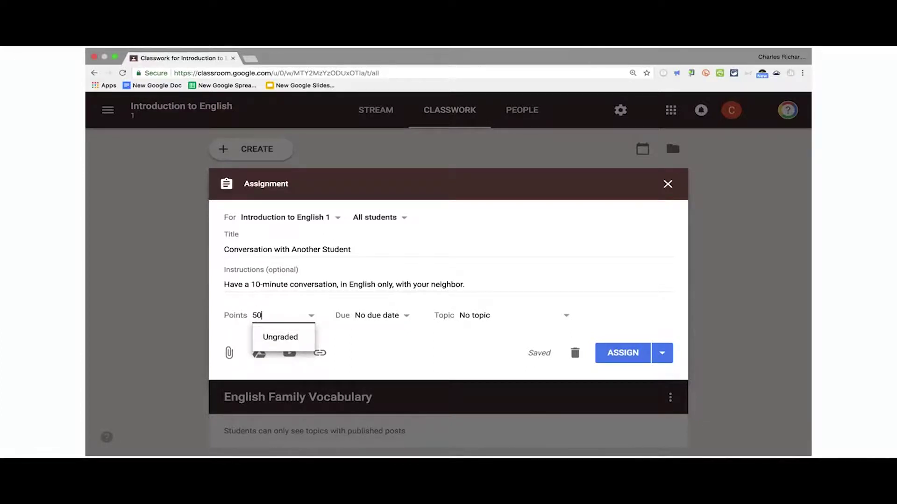
Make the assignment due Sep 14, 2018 at 11:59 PM and assign it to the class.
{"action": "left_click", "coordinate": [405, 318]}
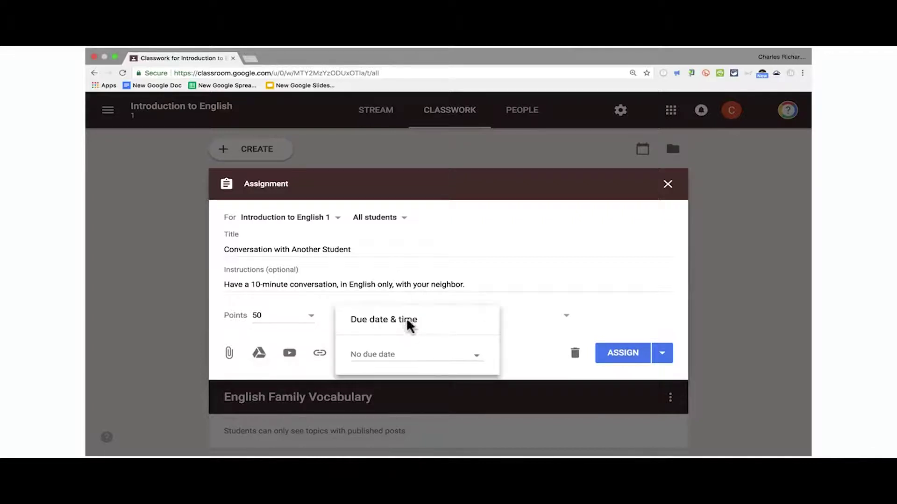
{"action": "left_click", "coordinate": [475, 357]}
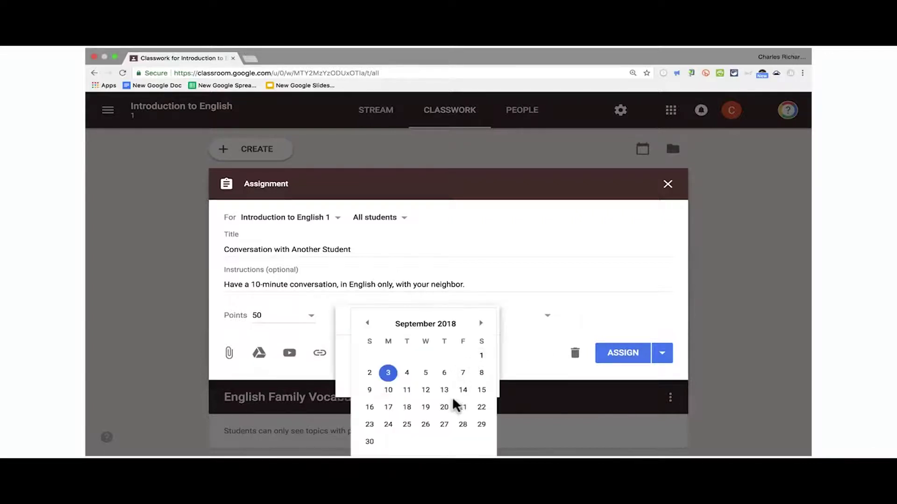
{"action": "left_click", "coordinate": [464, 392]}
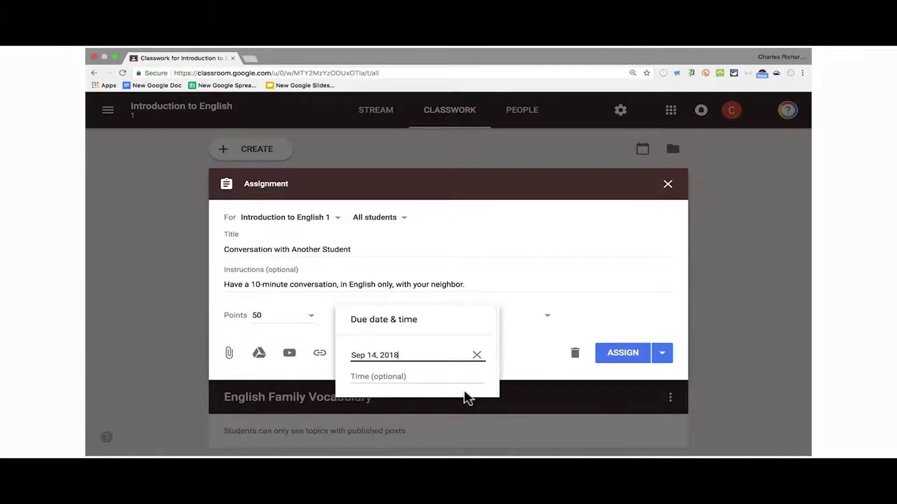
{"action": "left_click", "coordinate": [373, 380]}
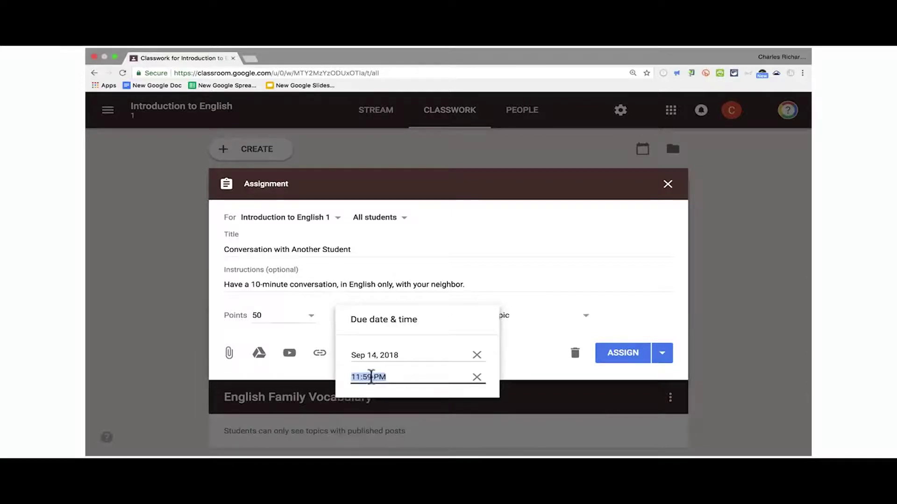
{"action": "left_click", "coordinate": [521, 276]}
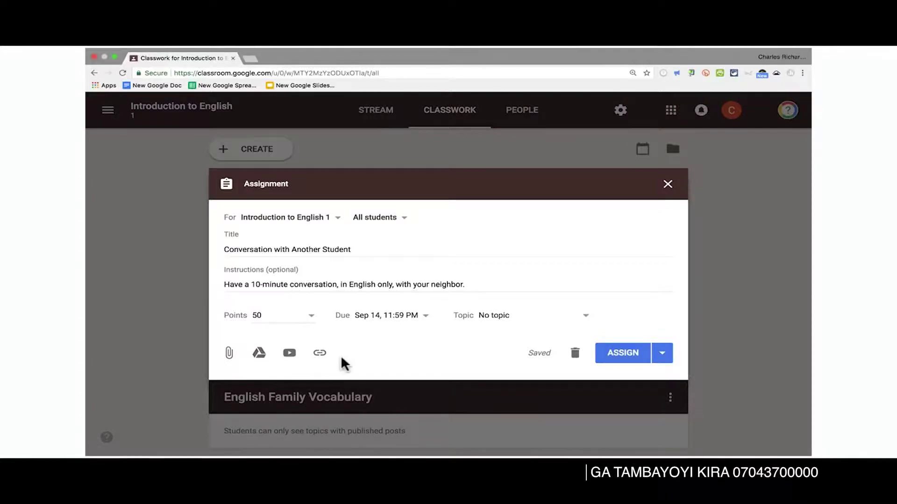
{"action": "left_click", "coordinate": [625, 354]}
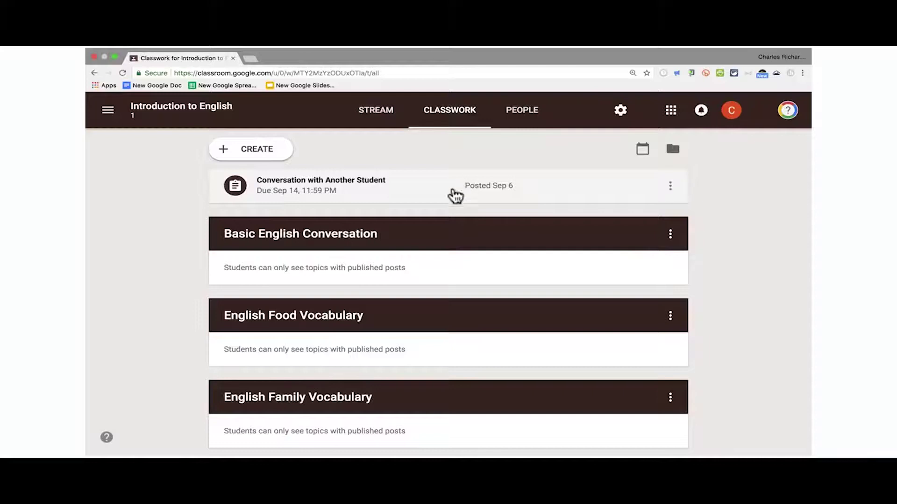
Edit the posted Conversation with Another Student assignment to put it under the Basic English Conversation topic and save it.
{"action": "left_click", "coordinate": [672, 187]}
{"action": "left_click", "coordinate": [631, 219]}
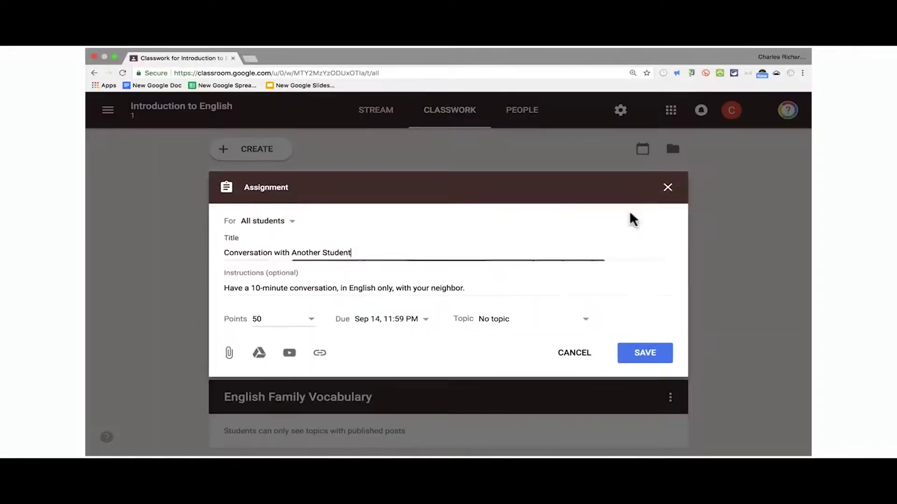
{"action": "left_click", "coordinate": [527, 323]}
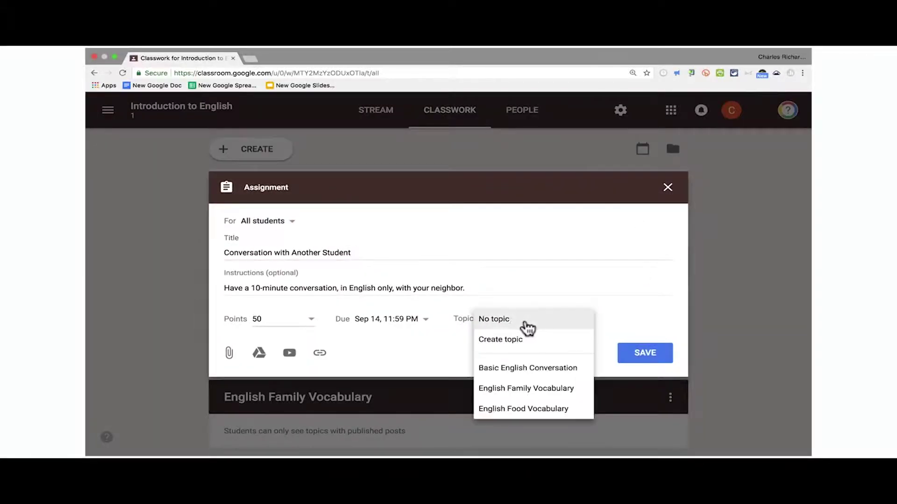
{"action": "left_click", "coordinate": [530, 370]}
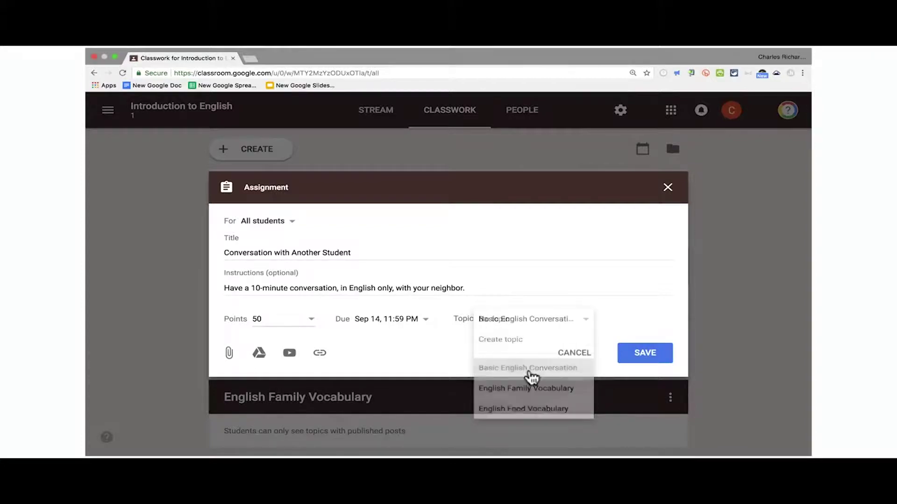
{"action": "left_click", "coordinate": [639, 358]}
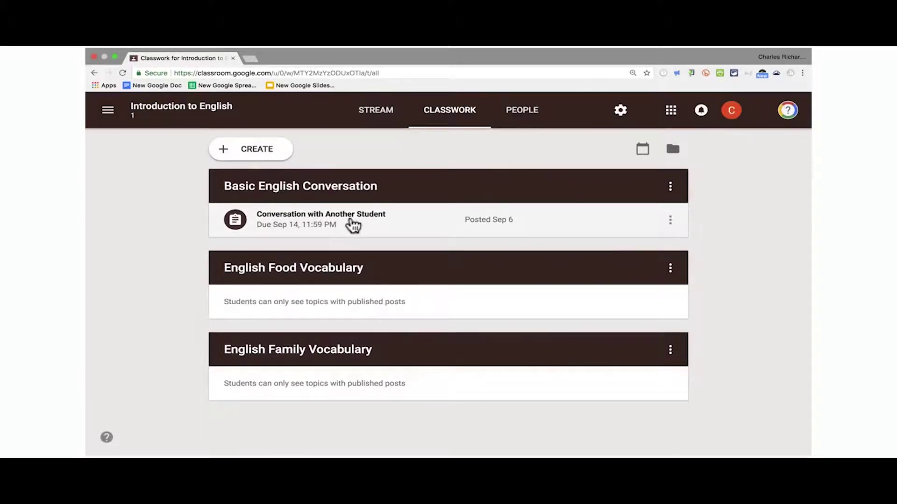
Create a question reading "Why is it important to improve our English skills?" with the placeholder instructions "asfasdfasf".
{"action": "left_click", "coordinate": [261, 153]}
{"action": "left_click", "coordinate": [263, 208]}
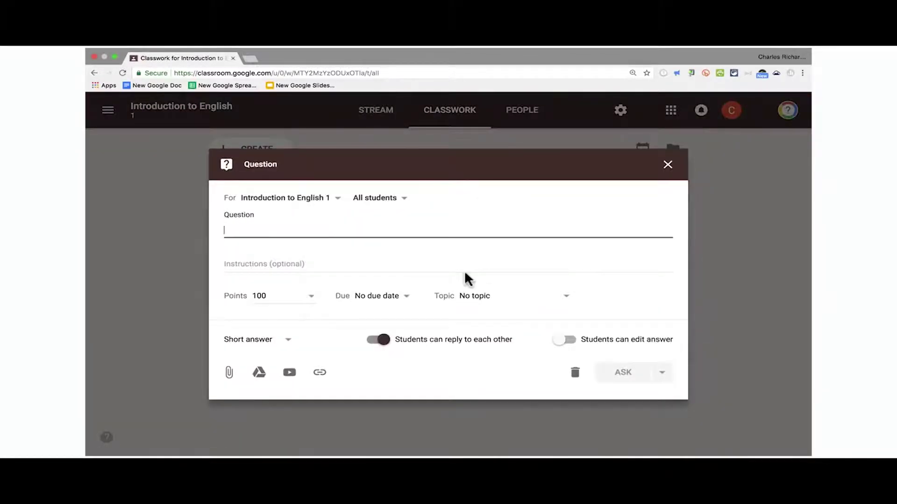
{"action": "type", "text": "Why is"}
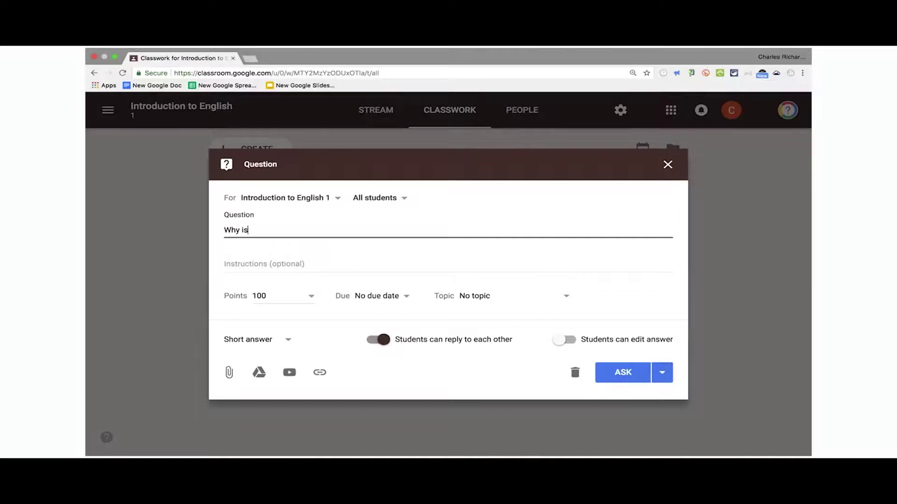
{"action": "type", "text": " it important to improve our English sk"}
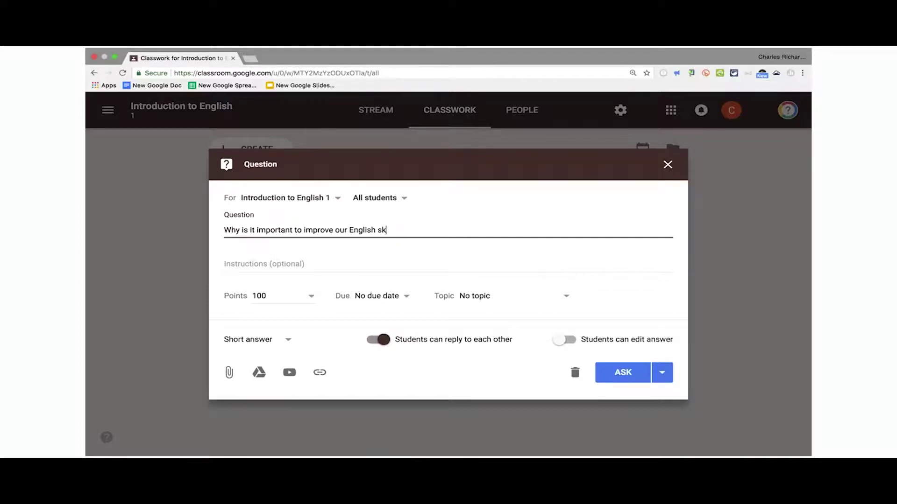
{"action": "type", "text": "ills?"}
{"action": "left_click", "coordinate": [268, 265]}
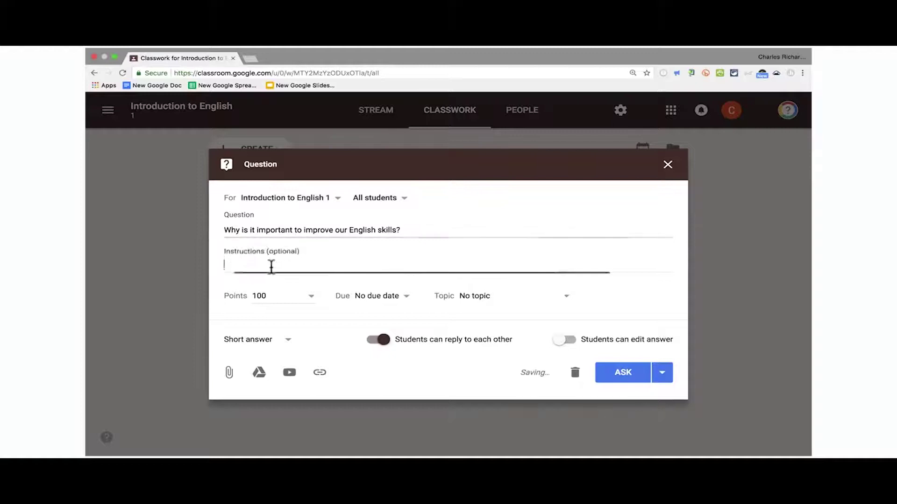
{"action": "type", "text": "asfasdfasf"}
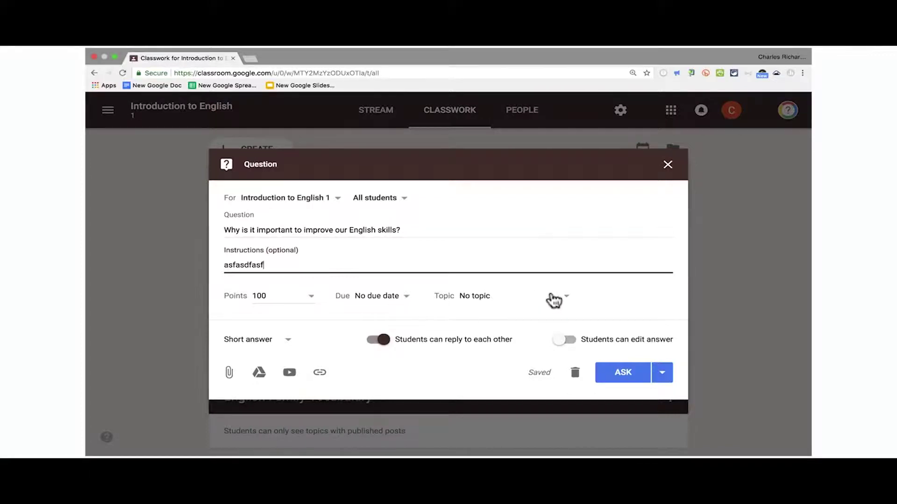
File the question under Basic English Conversation, keep it as short answer, and allow students to edit their answers.
{"action": "left_click", "coordinate": [567, 303]}
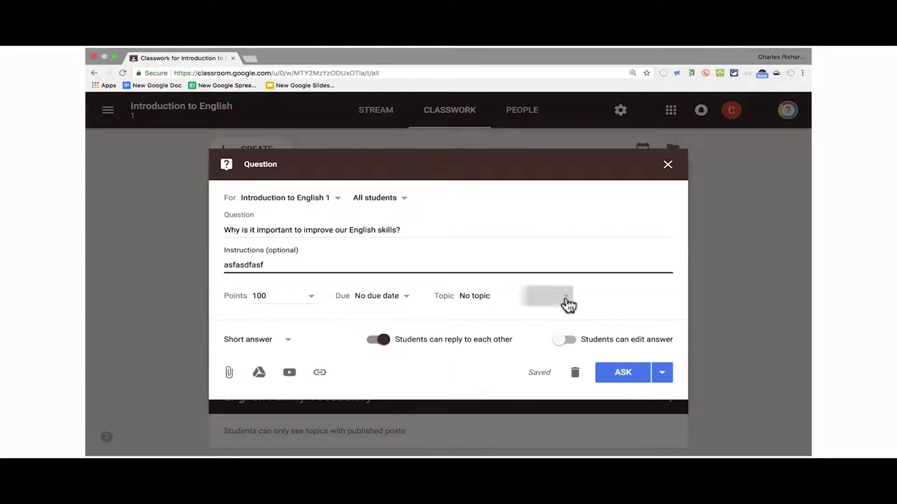
{"action": "left_click", "coordinate": [536, 351]}
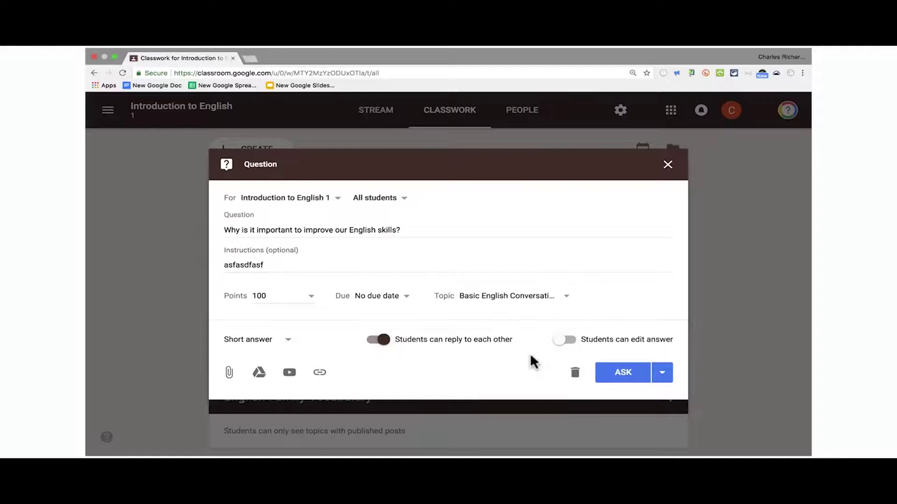
{"action": "left_click", "coordinate": [284, 342]}
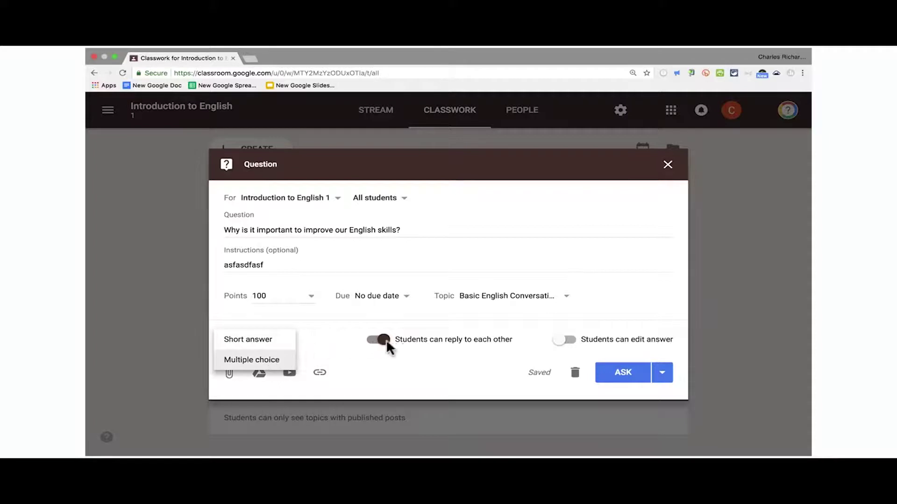
{"action": "left_click", "coordinate": [565, 348]}
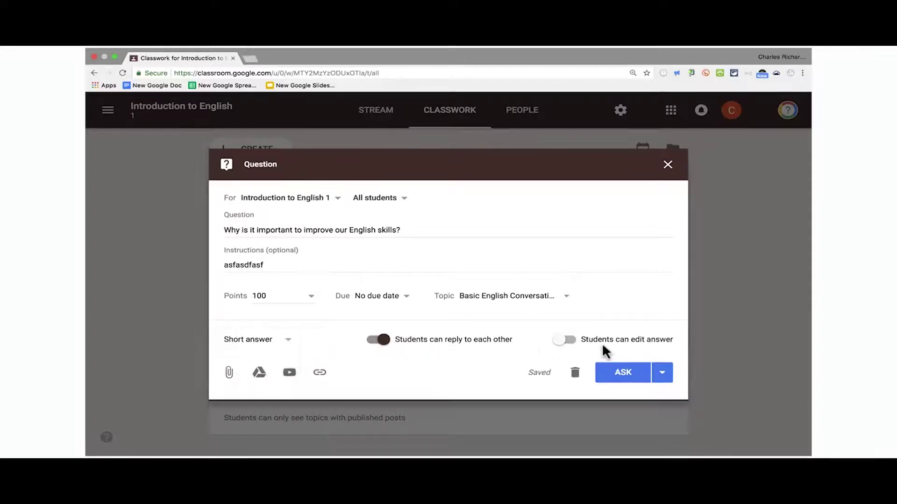
{"action": "left_click", "coordinate": [565, 346]}
Check the question's scheduling options, cancel scheduling, and ask the question immediately.
{"action": "left_click", "coordinate": [661, 374]}
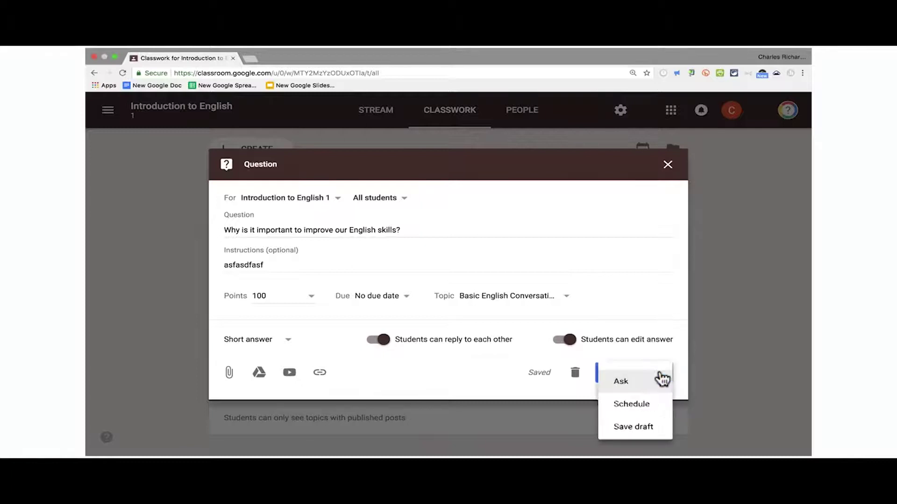
{"action": "left_click", "coordinate": [642, 405]}
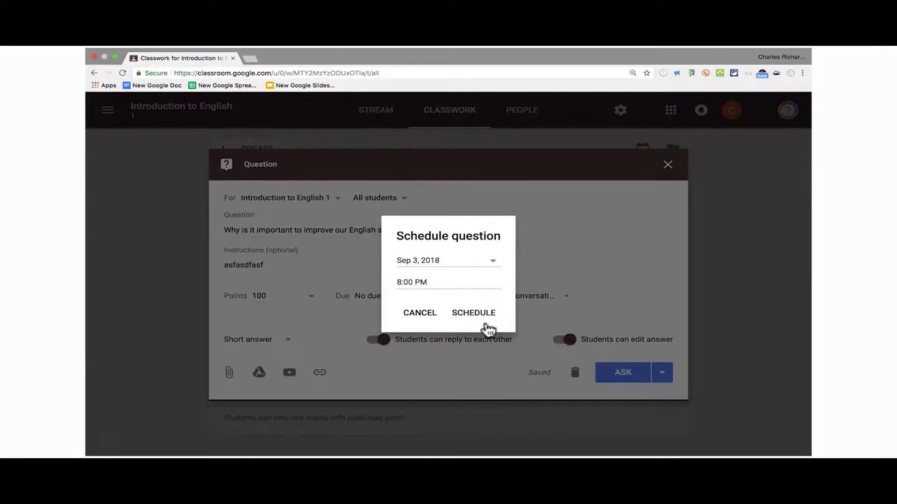
{"action": "left_click", "coordinate": [430, 315]}
{"action": "left_click", "coordinate": [618, 376]}
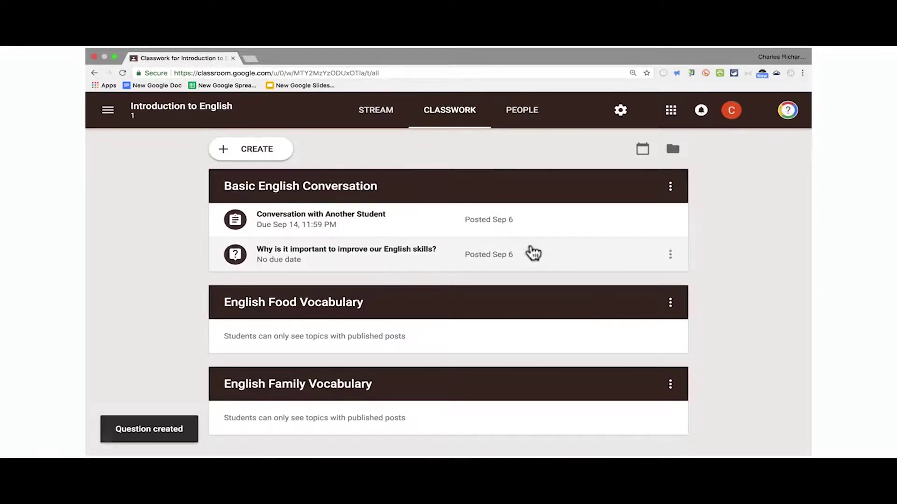
Review the conversation assignment's details and student work page, and check the English skills question's details on the Classwork page.
{"action": "scroll", "coordinate": [415, 193], "scroll_direction": "down", "scroll_amount": 1}
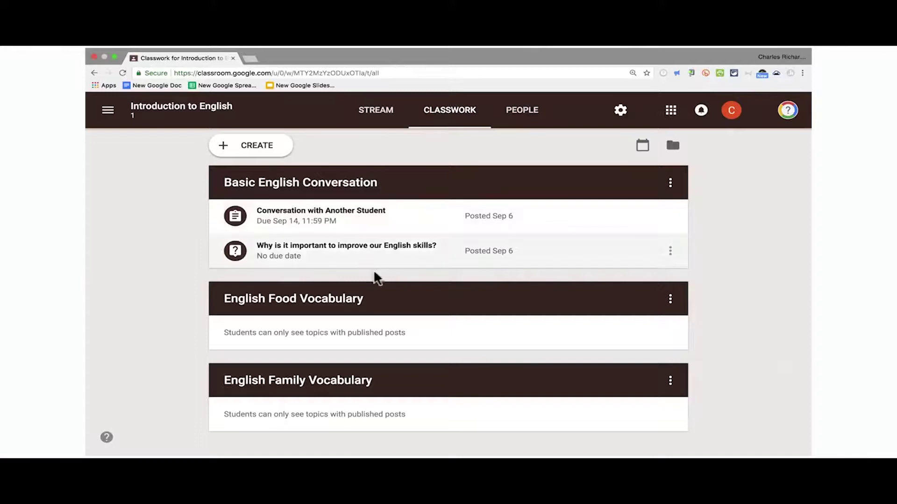
{"action": "scroll", "coordinate": [369, 252], "scroll_direction": "up", "scroll_amount": 1}
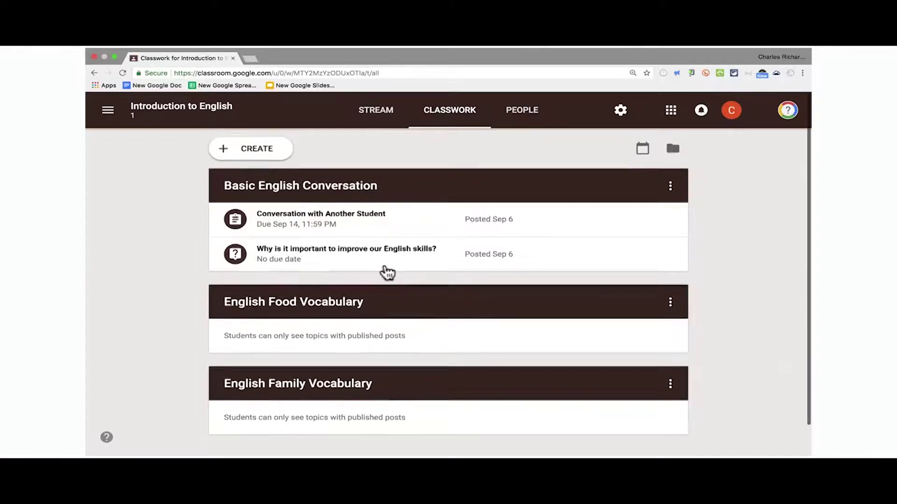
{"action": "left_click", "coordinate": [333, 219]}
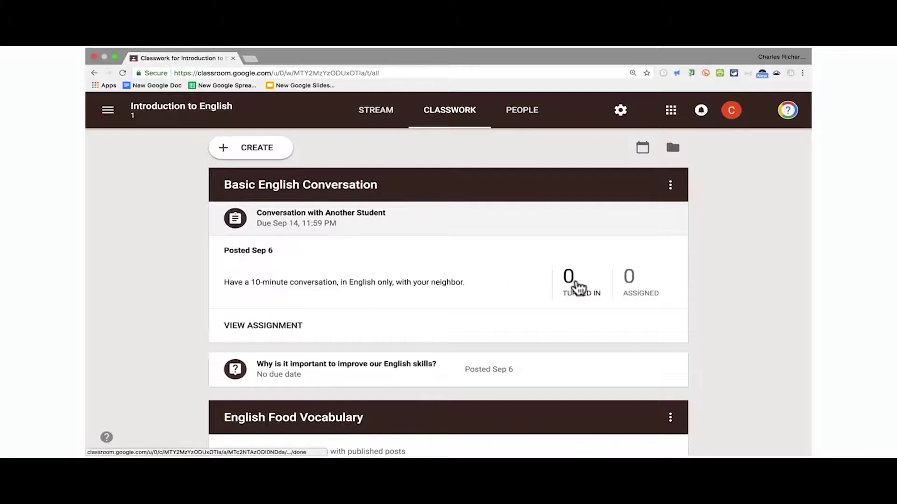
{"action": "left_click", "coordinate": [255, 332]}
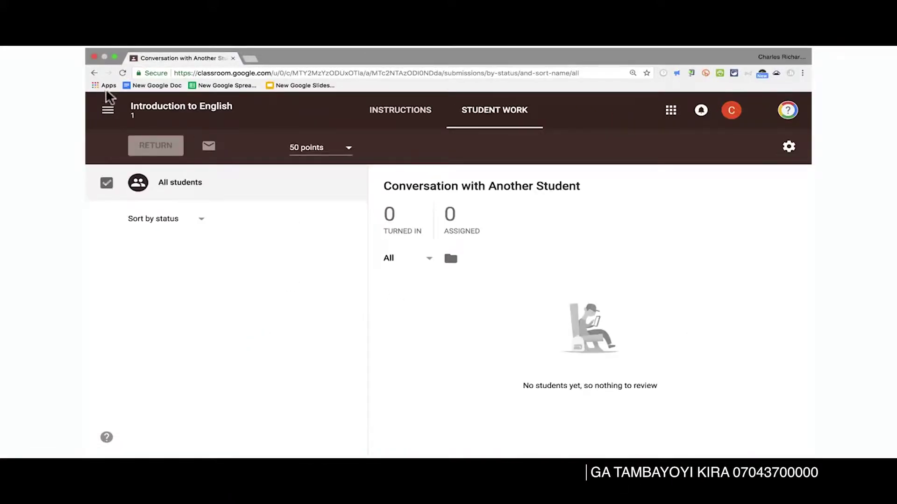
{"action": "left_click", "coordinate": [93, 74]}
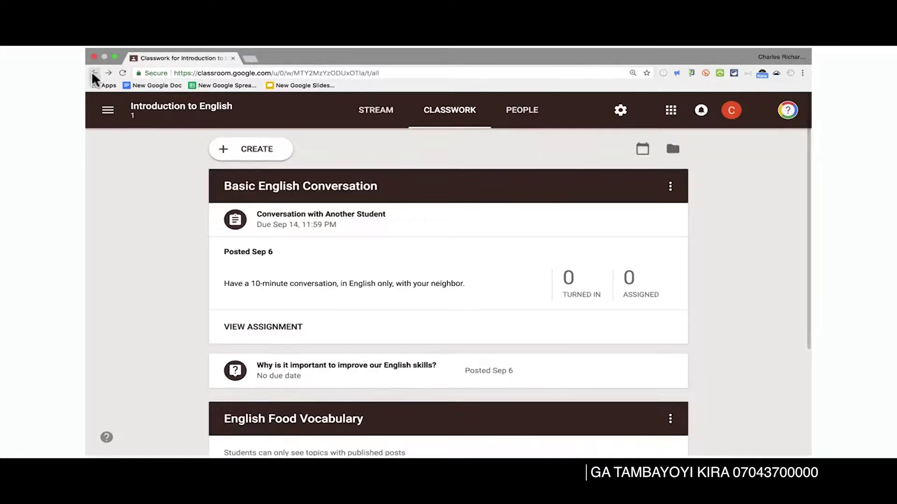
{"action": "left_click", "coordinate": [298, 368]}
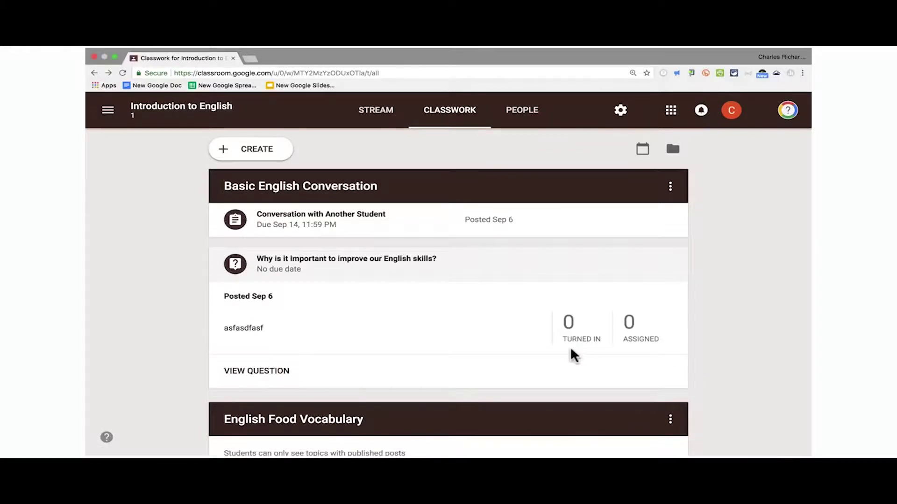
{"action": "left_click", "coordinate": [390, 271]}
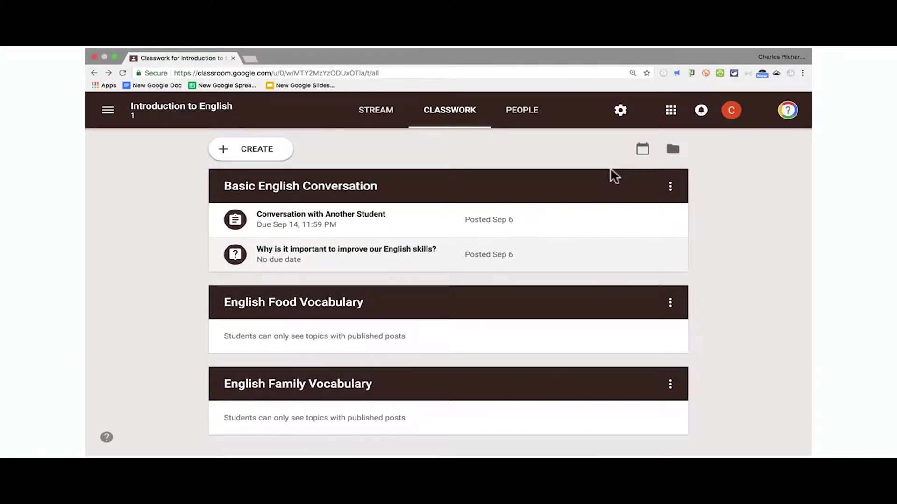
View the class Drive folder for Introduction to English 1 and return to the Classwork page.
{"action": "left_click", "coordinate": [674, 150]}
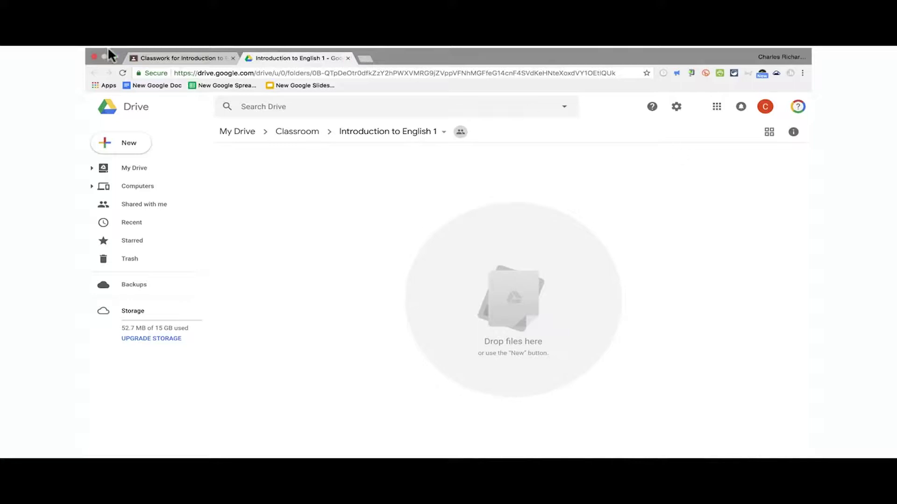
{"action": "left_click", "coordinate": [175, 58]}
{"action": "left_click", "coordinate": [281, 58]}
{"action": "left_click", "coordinate": [205, 58]}
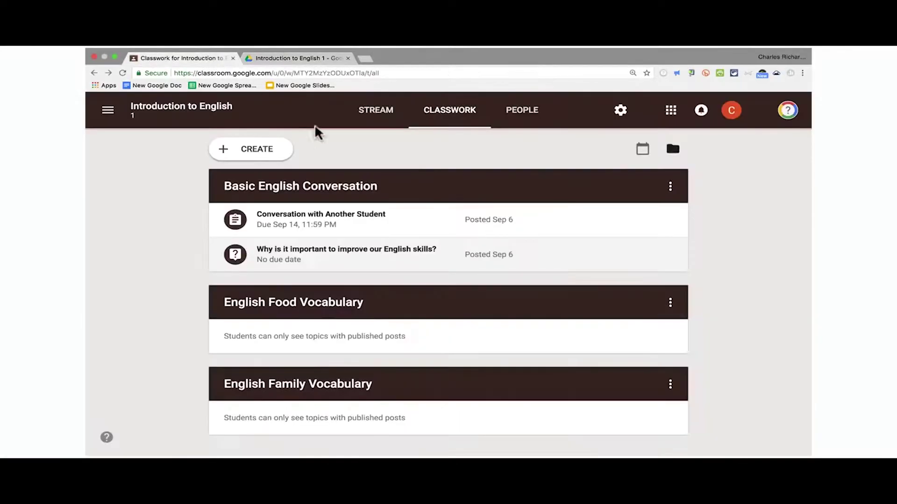
{"action": "left_click", "coordinate": [672, 151]}
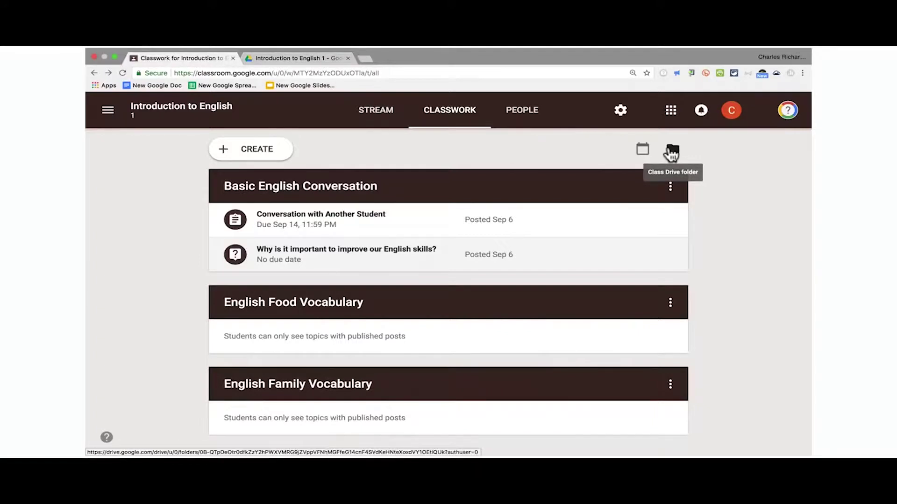
View the class code and the student invitation form on the People page, and close the form without inviting anyone.
{"action": "left_click", "coordinate": [646, 157]}
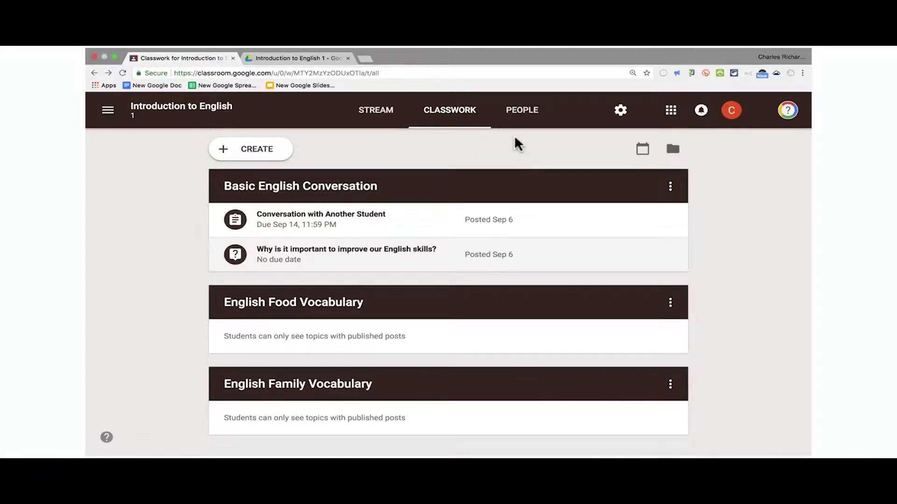
{"action": "left_click", "coordinate": [531, 124]}
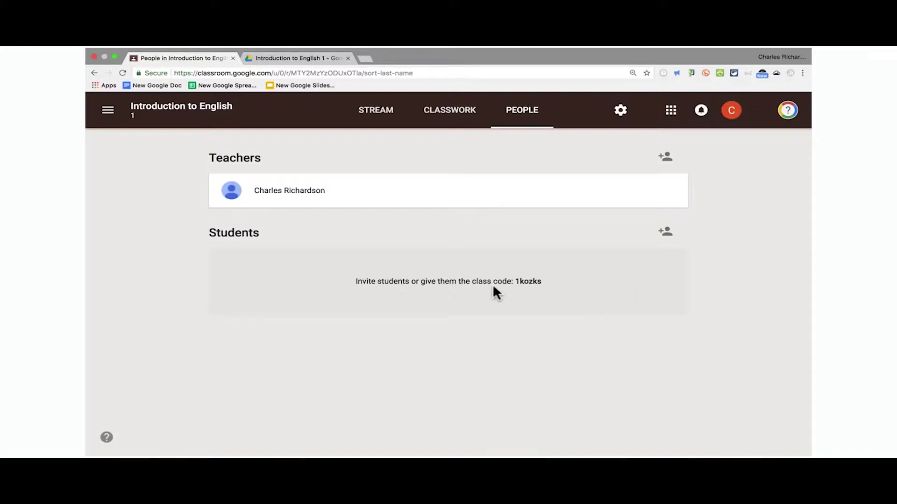
{"action": "left_click_drag", "start_coordinate": [516, 282], "coordinate": [541, 282]}
{"action": "left_click", "coordinate": [704, 243]}
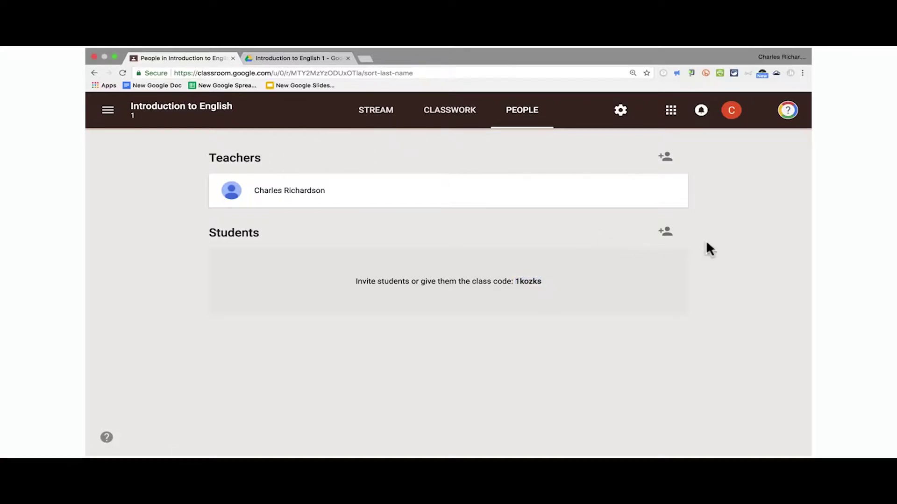
{"action": "left_click", "coordinate": [667, 235]}
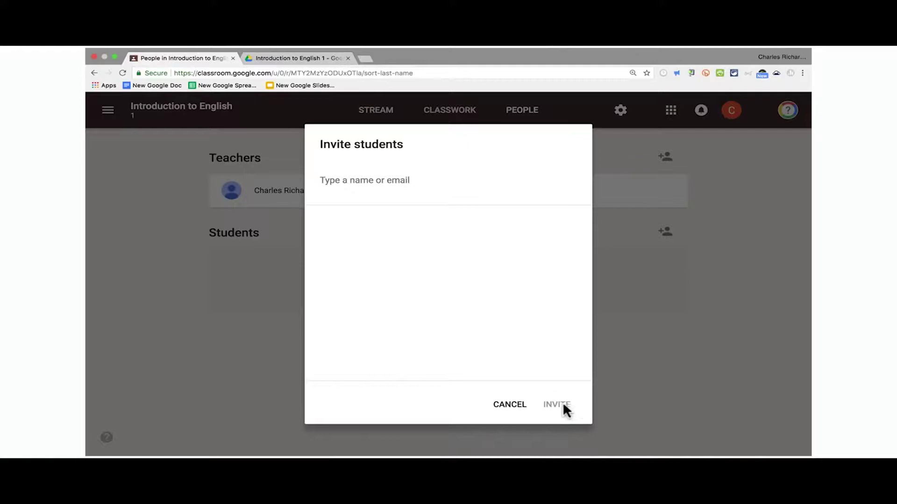
{"action": "left_click", "coordinate": [514, 405]}
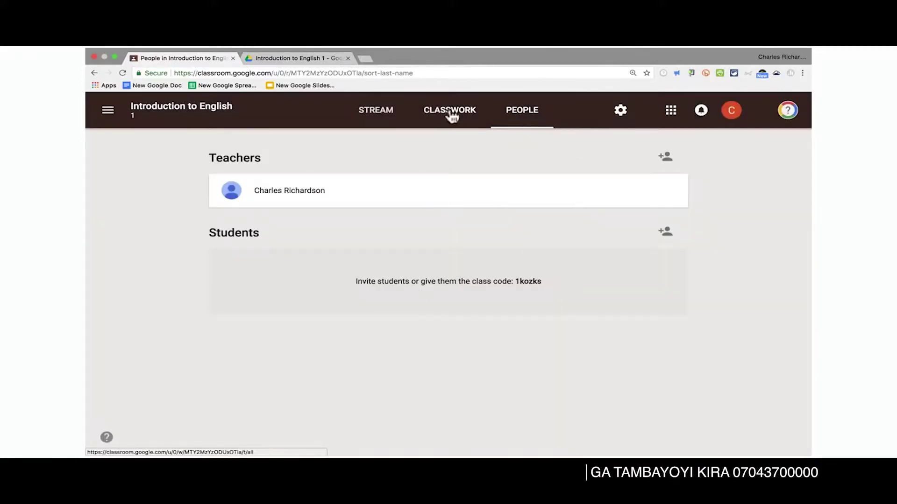
Reset the class code in the class settings and show the new code enlarged.
{"action": "left_click", "coordinate": [620, 112]}
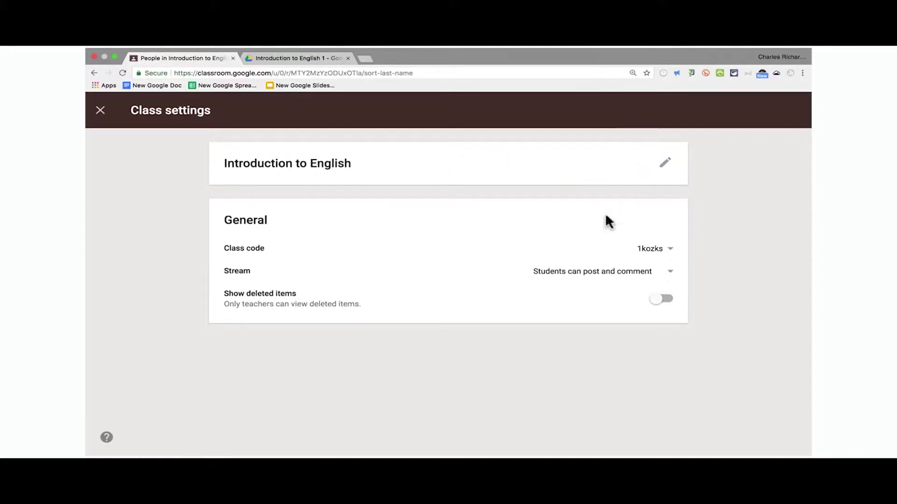
{"action": "left_click", "coordinate": [669, 250]}
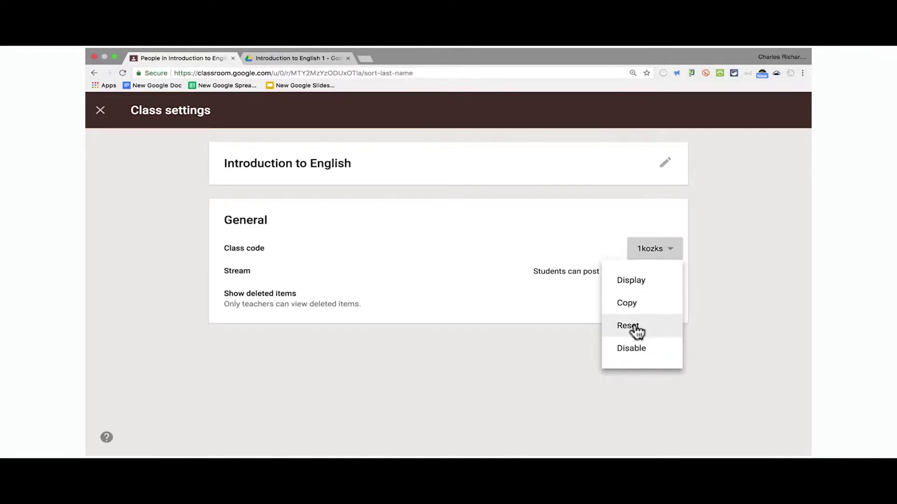
{"action": "left_click", "coordinate": [636, 331]}
{"action": "left_click", "coordinate": [654, 248]}
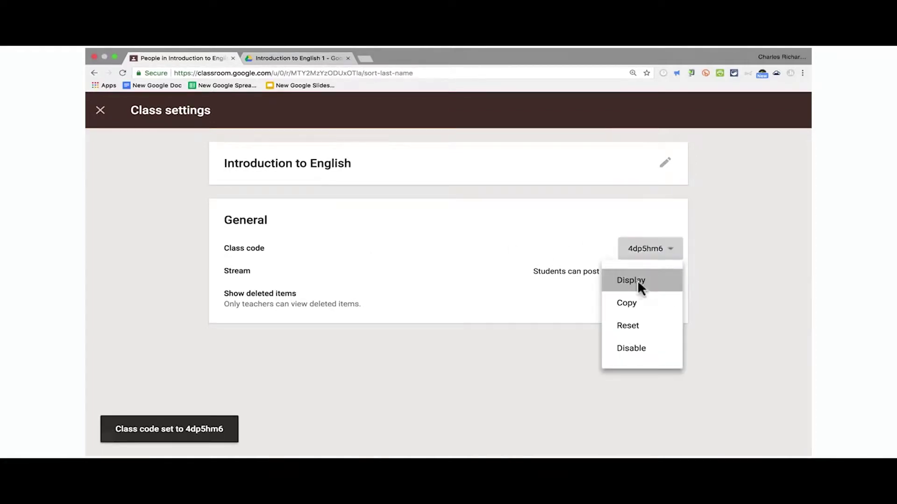
{"action": "left_click", "coordinate": [637, 280]}
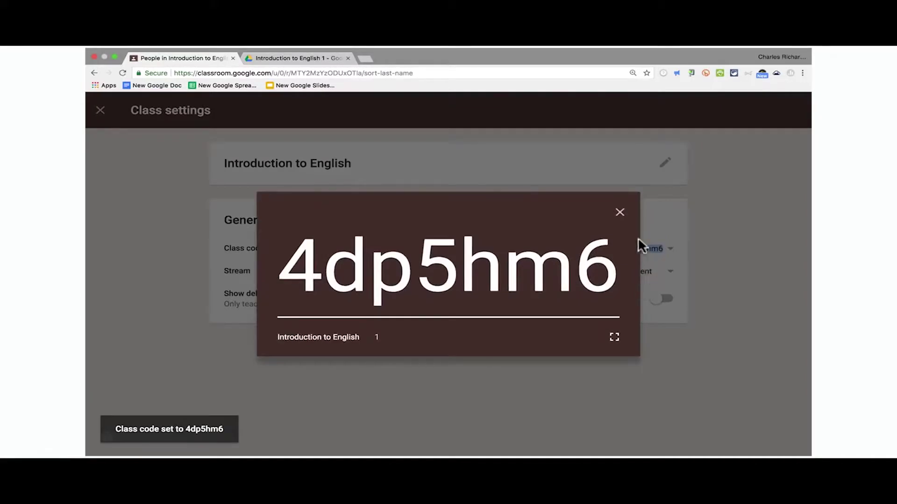
{"action": "left_click", "coordinate": [620, 212]}
Copy the new class code and check the option for disabling it, leaving the code enabled.
{"action": "left_click", "coordinate": [625, 248]}
{"action": "left_click", "coordinate": [631, 308]}
{"action": "left_click", "coordinate": [678, 252]}
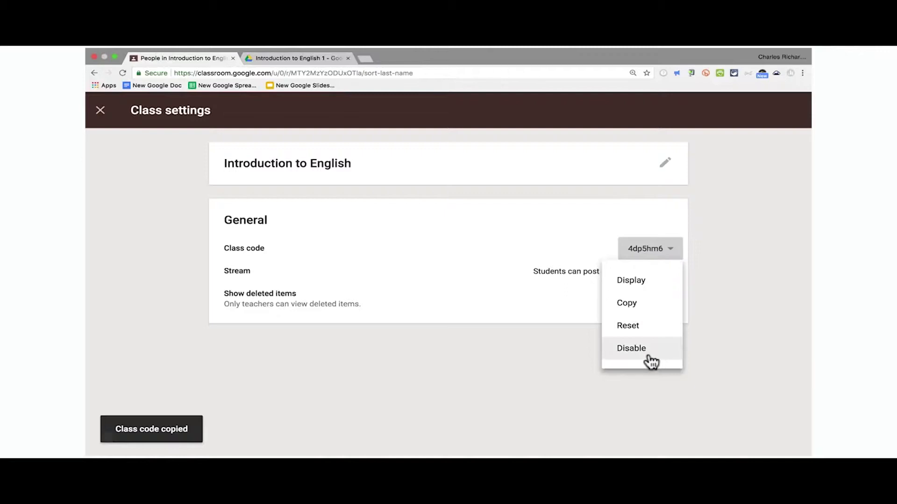
{"action": "left_click", "coordinate": [738, 259]}
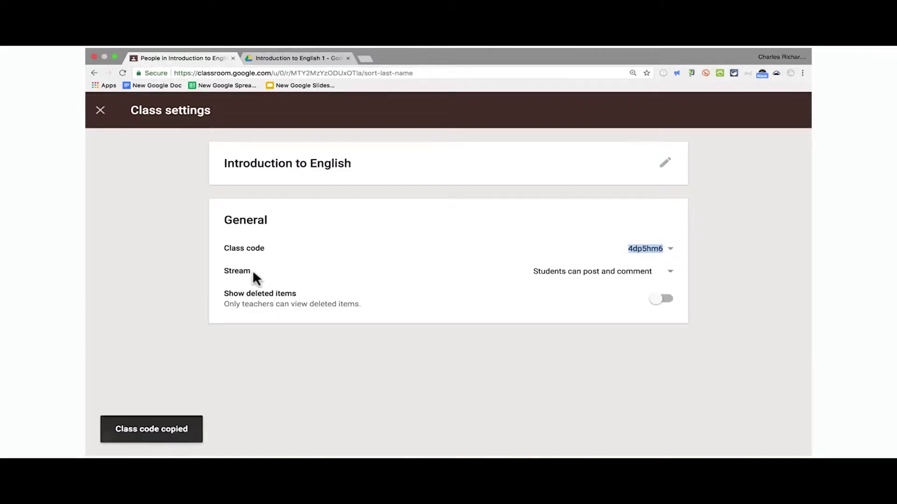
Try the stream permissions Students can only comment and Only teachers can post or comment, and restore Students can post and comment.
{"action": "left_click", "coordinate": [668, 277]}
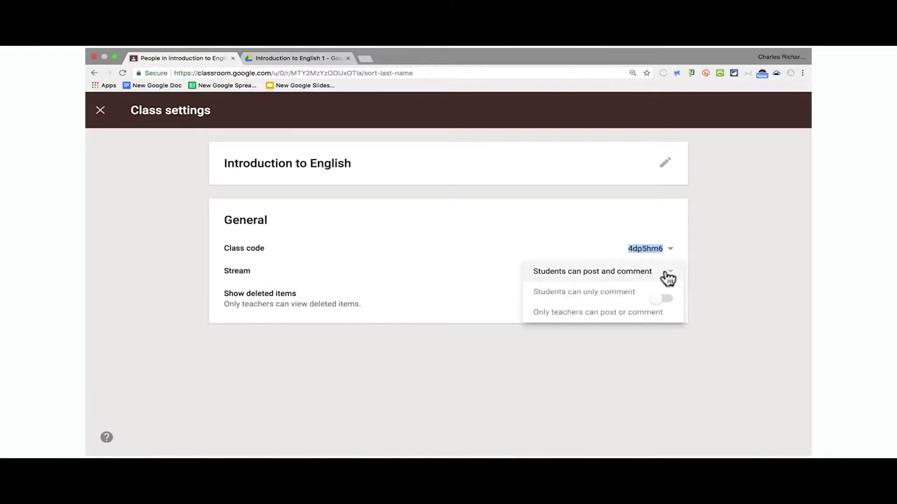
{"action": "left_click", "coordinate": [647, 294]}
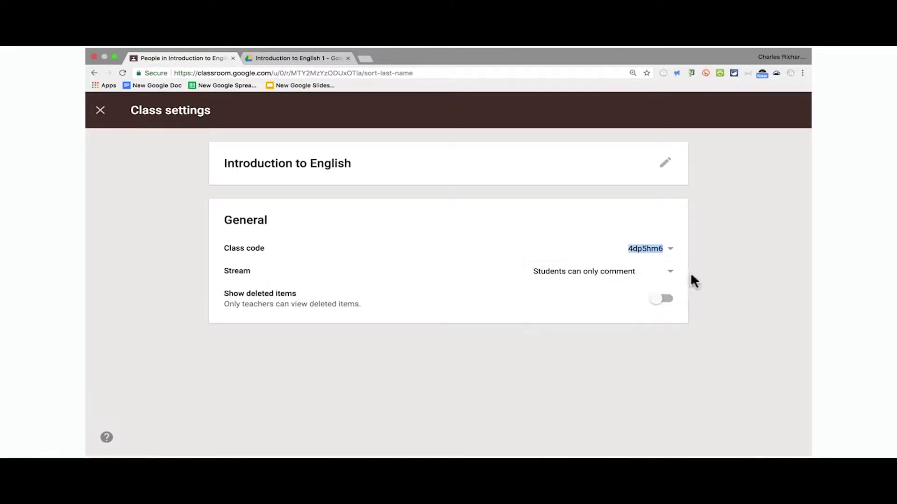
{"action": "left_click", "coordinate": [665, 277]}
{"action": "left_click", "coordinate": [609, 299]}
{"action": "left_click", "coordinate": [653, 278]}
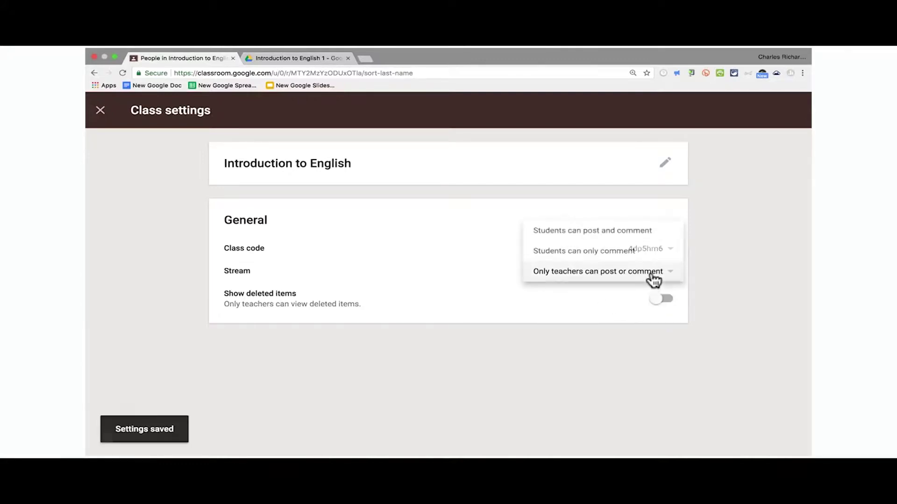
{"action": "left_click", "coordinate": [624, 237]}
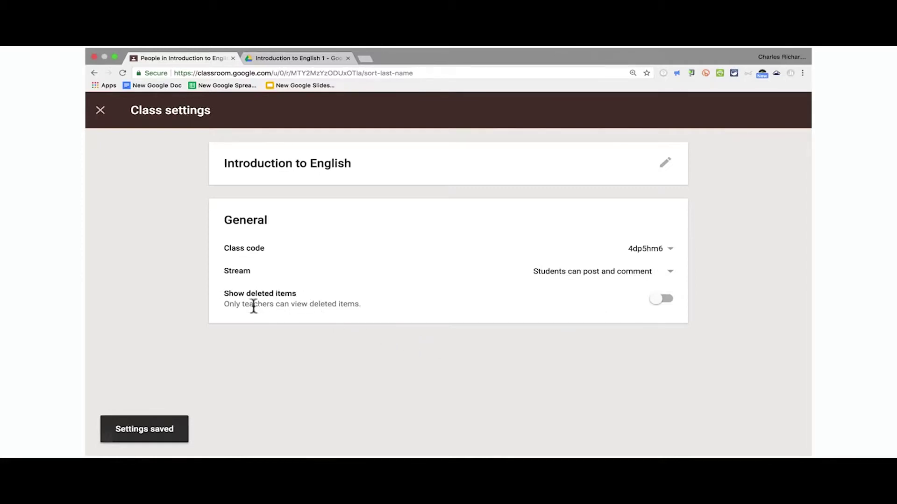
Try showing deleted items, switch the option off again, and close the class settings.
{"action": "left_click", "coordinate": [659, 303]}
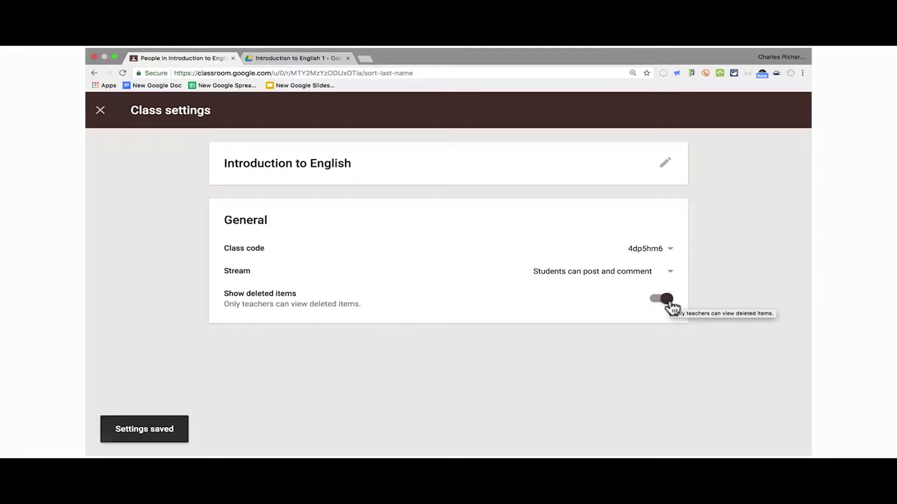
{"action": "left_click", "coordinate": [670, 304]}
{"action": "left_click", "coordinate": [99, 111]}
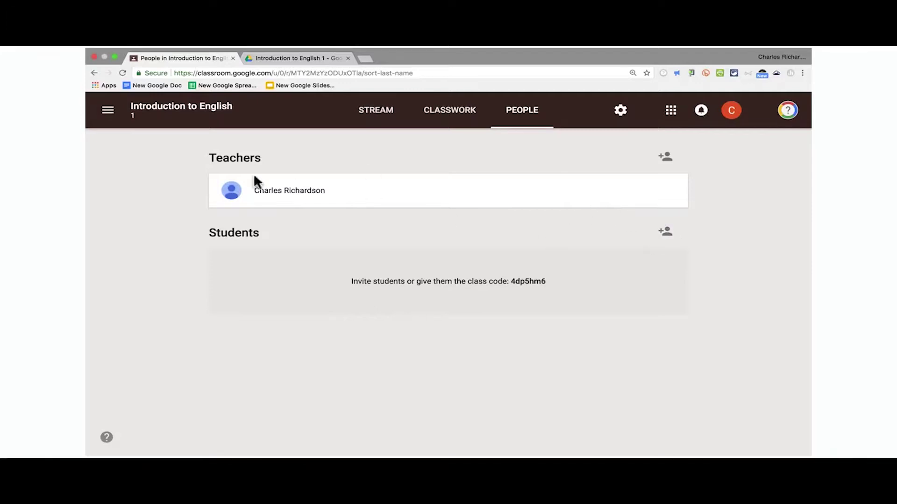
Go to the overview of all classes, open the Spanish 2 class, and return to the overview.
{"action": "left_click", "coordinate": [108, 114]}
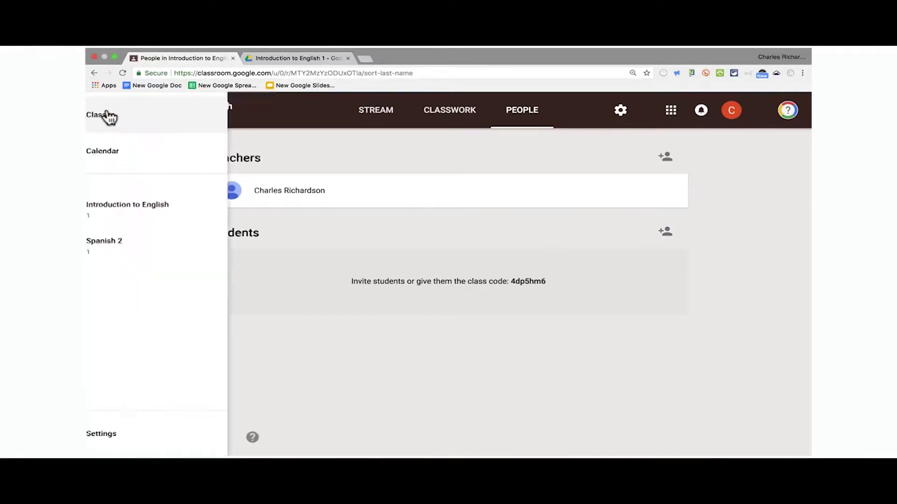
{"action": "left_click", "coordinate": [335, 140]}
{"action": "left_click", "coordinate": [110, 114]}
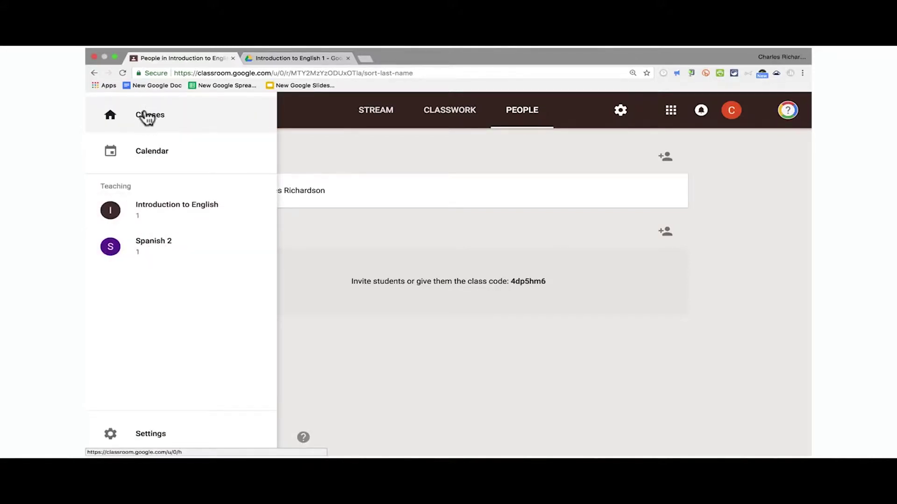
{"action": "left_click", "coordinate": [147, 115]}
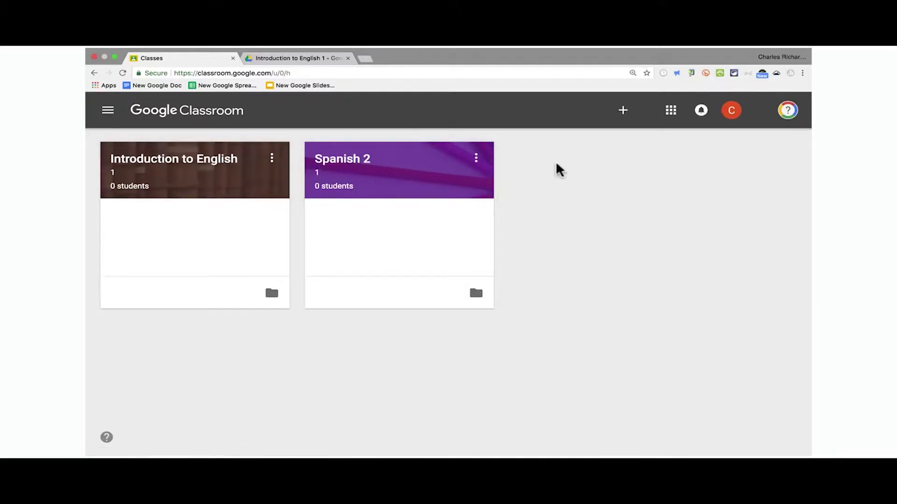
{"action": "left_click", "coordinate": [345, 173]}
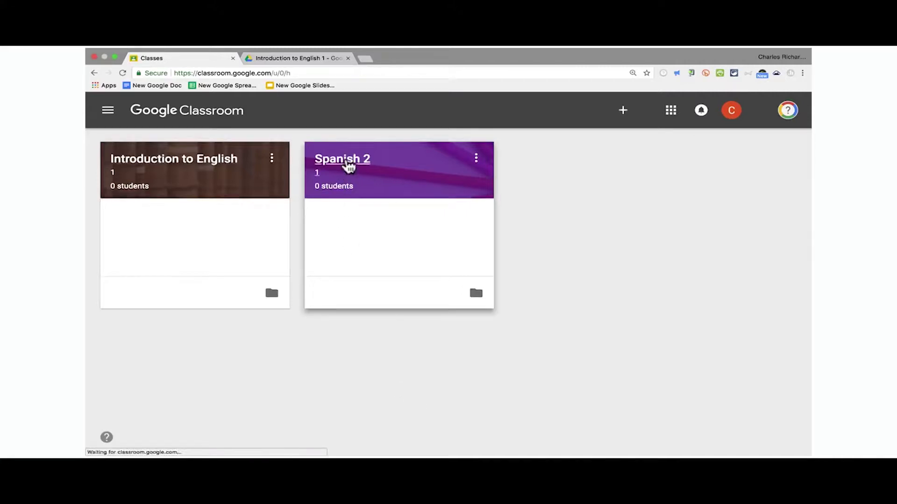
{"action": "left_click", "coordinate": [95, 74]}
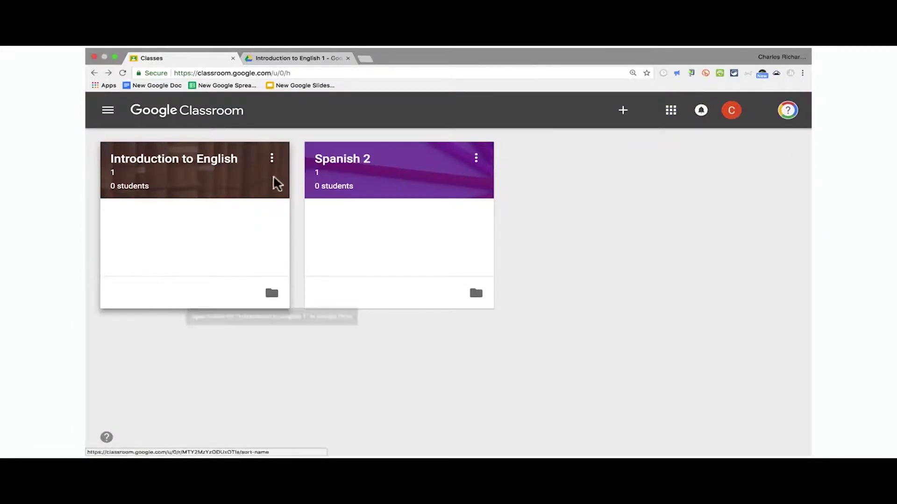
Copy the Introduction to English class as Copy of Introduction to English, keeping section 1 and the subject Language Arts.
{"action": "left_click", "coordinate": [273, 160]}
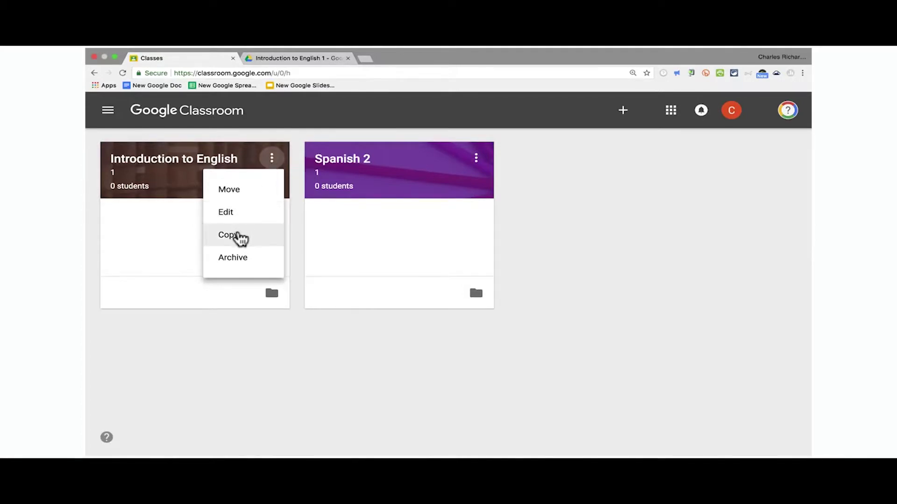
{"action": "left_click", "coordinate": [238, 237]}
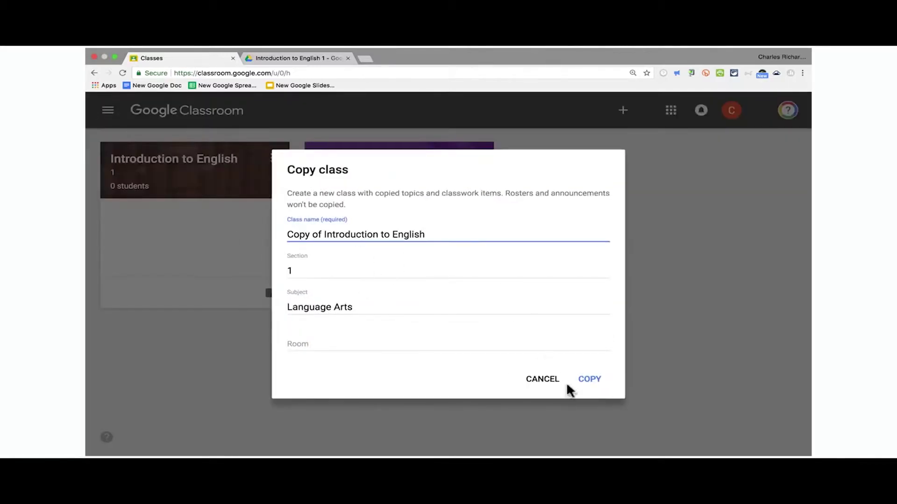
{"action": "left_click", "coordinate": [589, 380]}
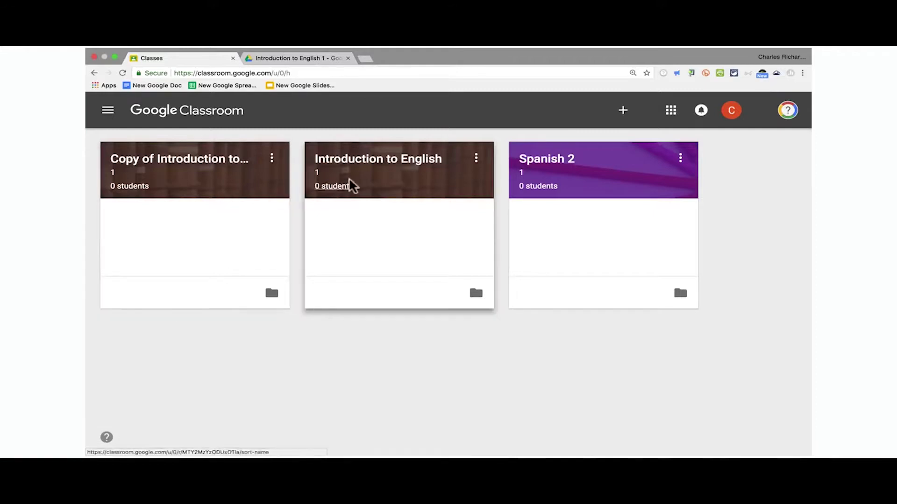
Archive the Copy of Introduction to English class.
{"action": "left_click", "coordinate": [476, 159]}
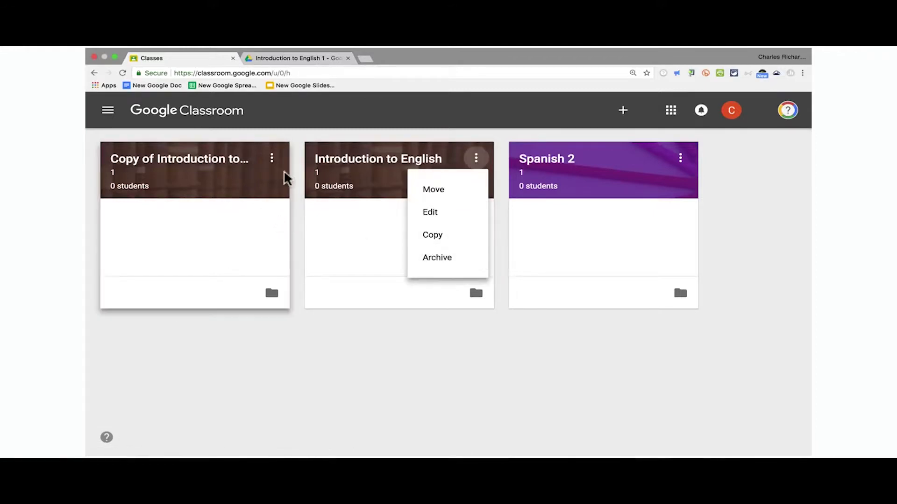
{"action": "left_click", "coordinate": [272, 159]}
{"action": "left_click", "coordinate": [242, 262]}
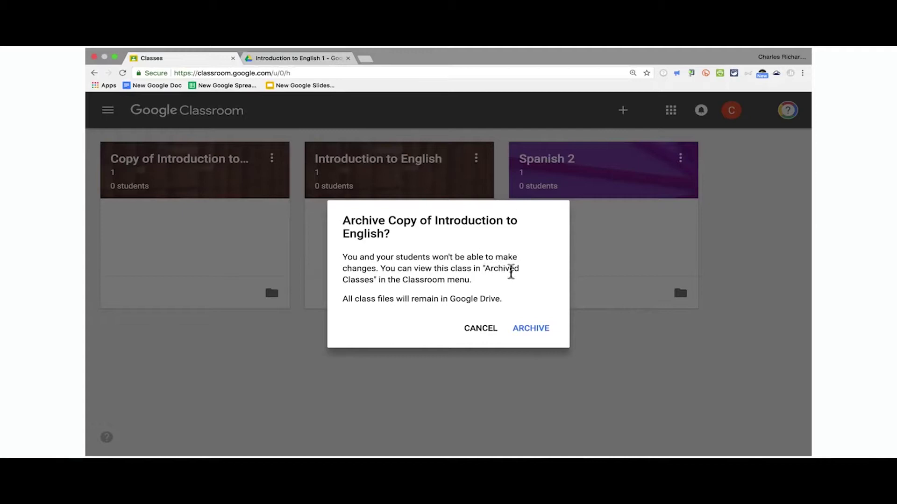
{"action": "left_click", "coordinate": [531, 331]}
Check where archived classes can be accessed and return to the class overview.
{"action": "left_click", "coordinate": [109, 111]}
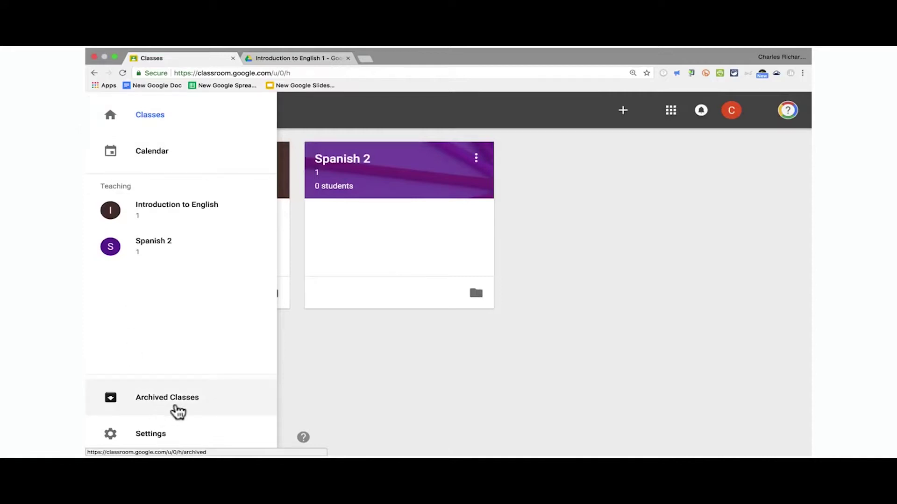
{"action": "left_click", "coordinate": [322, 402]}
{"action": "left_click", "coordinate": [108, 119]}
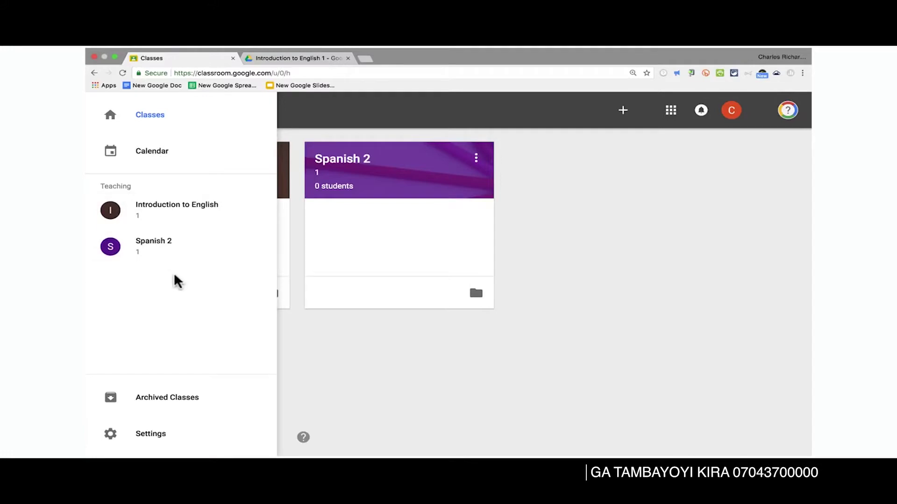
{"action": "left_click", "coordinate": [314, 371]}
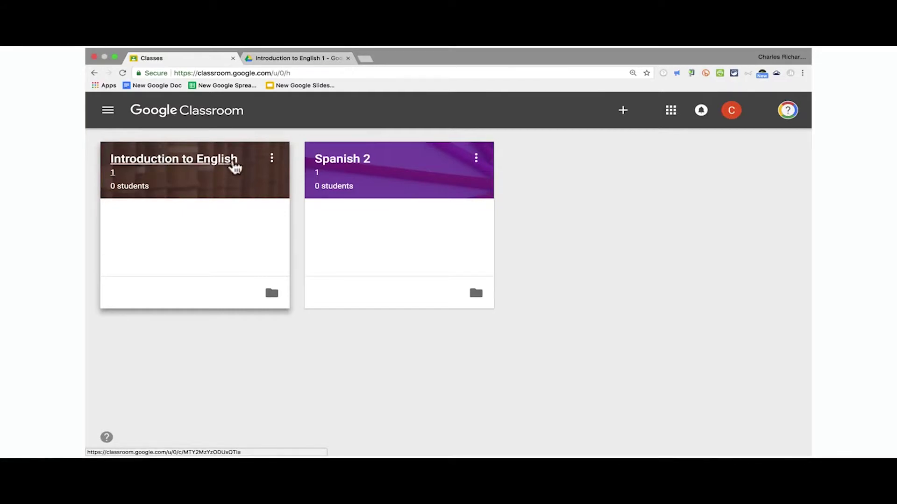
Check the management options for the Introduction to English class and open its stream.
{"action": "left_click", "coordinate": [272, 161]}
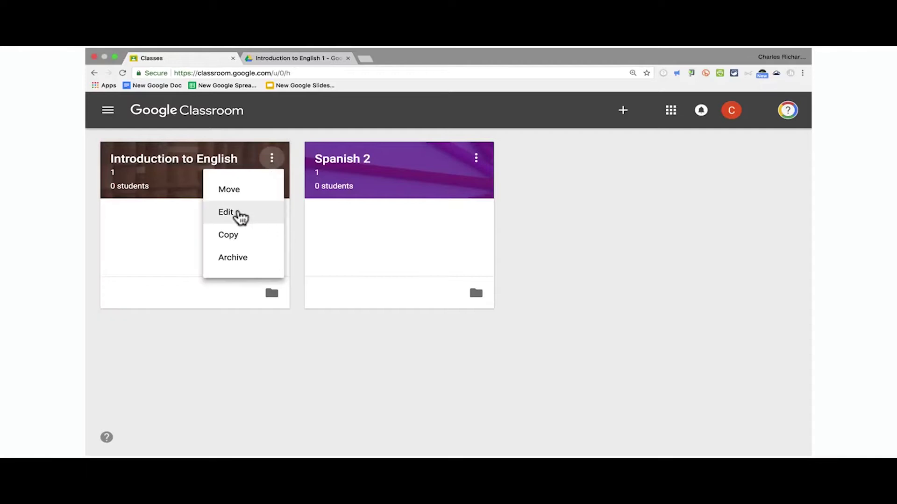
{"action": "left_click", "coordinate": [146, 230]}
{"action": "left_click", "coordinate": [188, 162]}
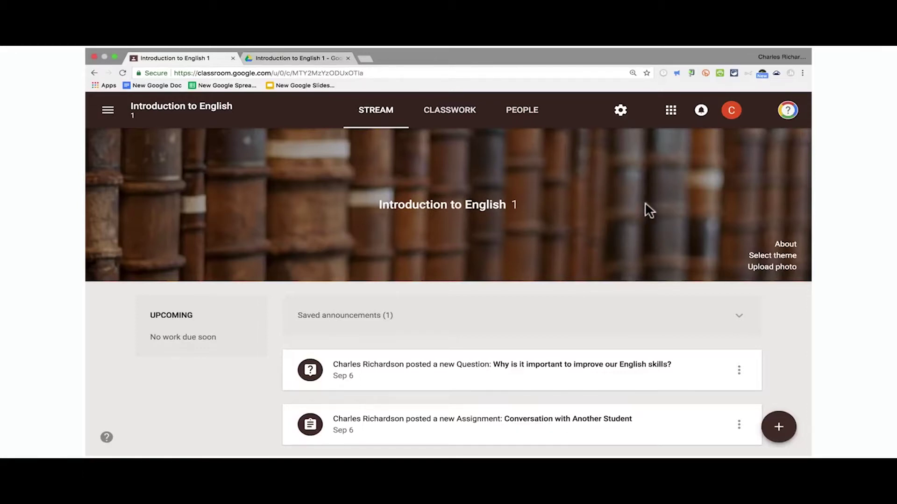
Change the class theme to the gallery photo of an open book with its pages folded into a heart.
{"action": "left_click", "coordinate": [766, 259]}
{"action": "scroll", "coordinate": [314, 280], "scroll_direction": "down", "scroll_amount": 3}
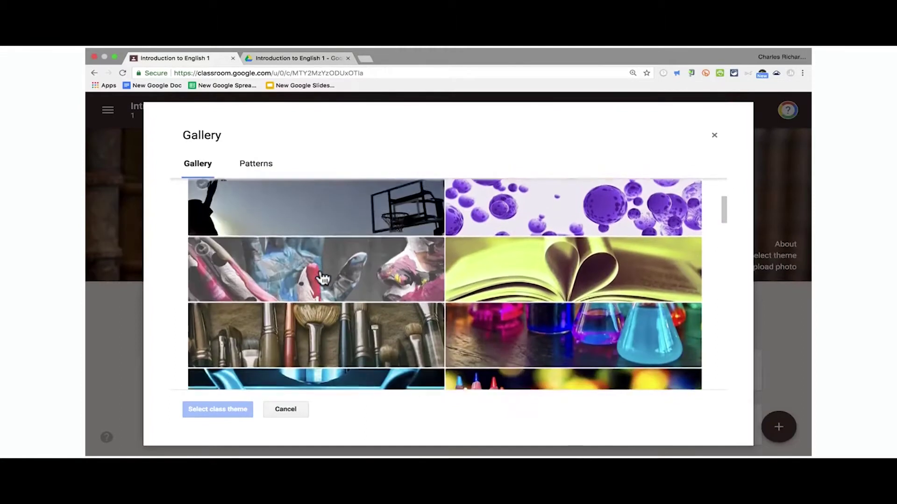
{"action": "scroll", "coordinate": [323, 277], "scroll_direction": "up", "scroll_amount": 3}
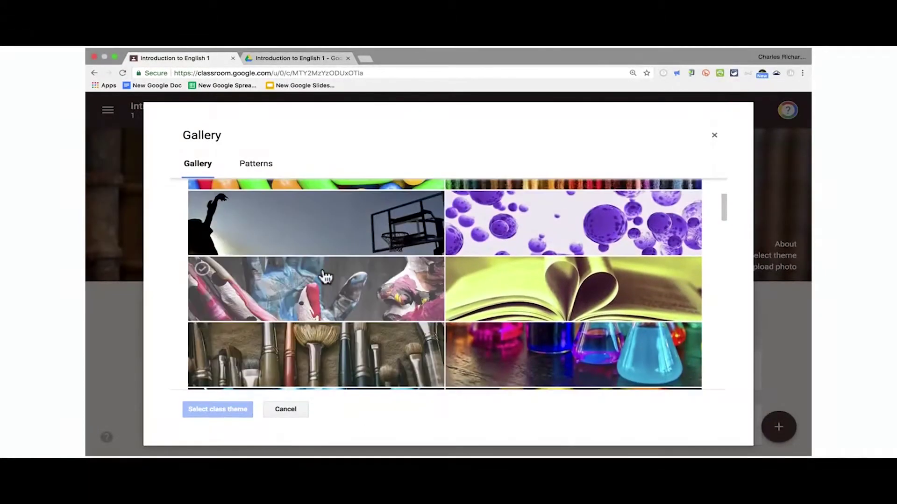
{"action": "scroll", "coordinate": [326, 277], "scroll_direction": "down", "scroll_amount": 3}
{"action": "scroll", "coordinate": [325, 277], "scroll_direction": "up", "scroll_amount": 3}
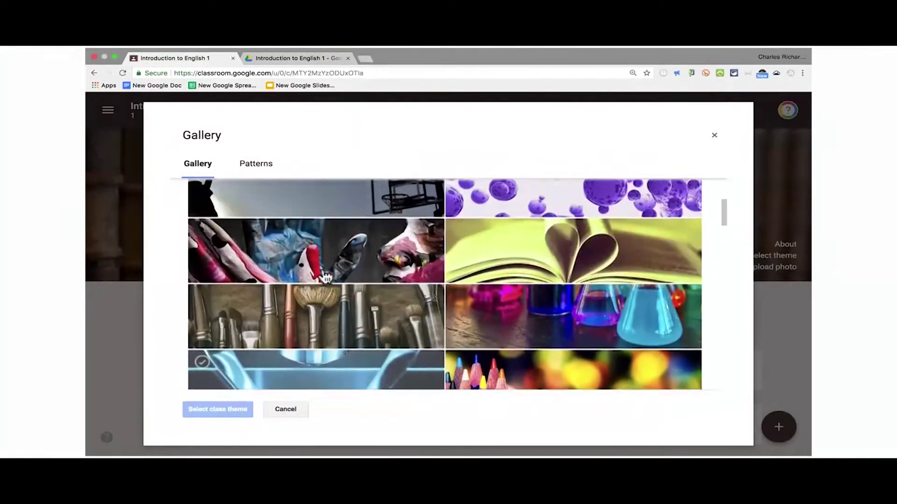
{"action": "left_click", "coordinate": [612, 273]}
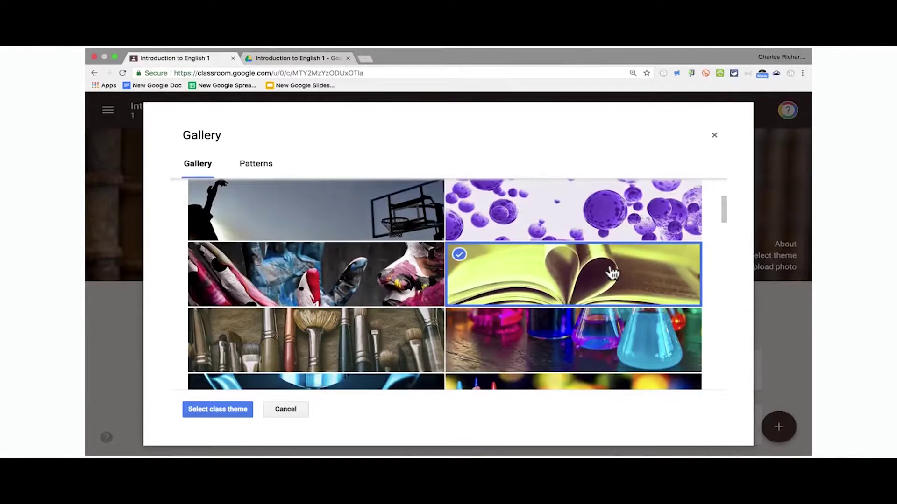
{"action": "left_click", "coordinate": [197, 410]}
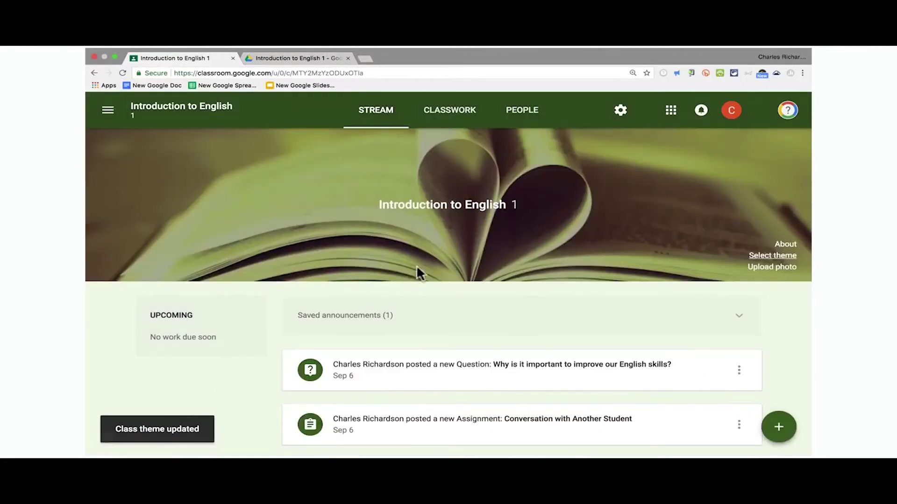
Check the header photo upload options without uploading anything, and view the class details with the class code enlarged.
{"action": "left_click", "coordinate": [767, 268]}
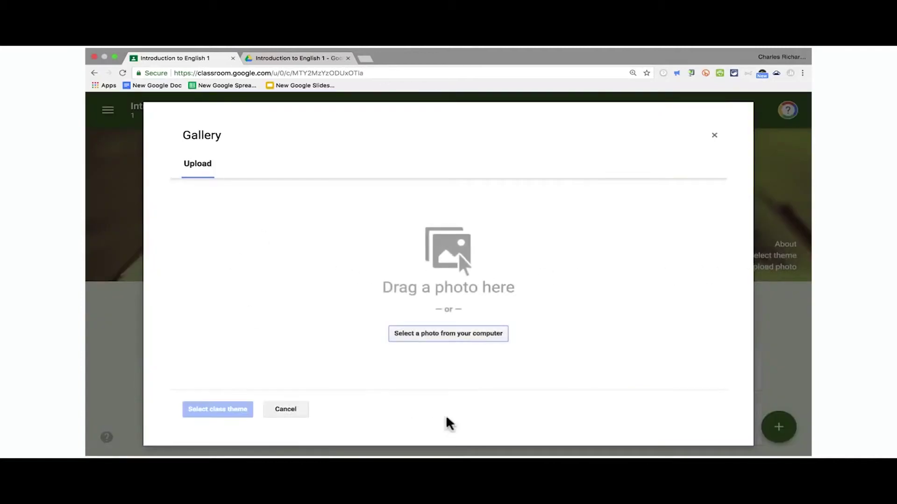
{"action": "left_click", "coordinate": [287, 409]}
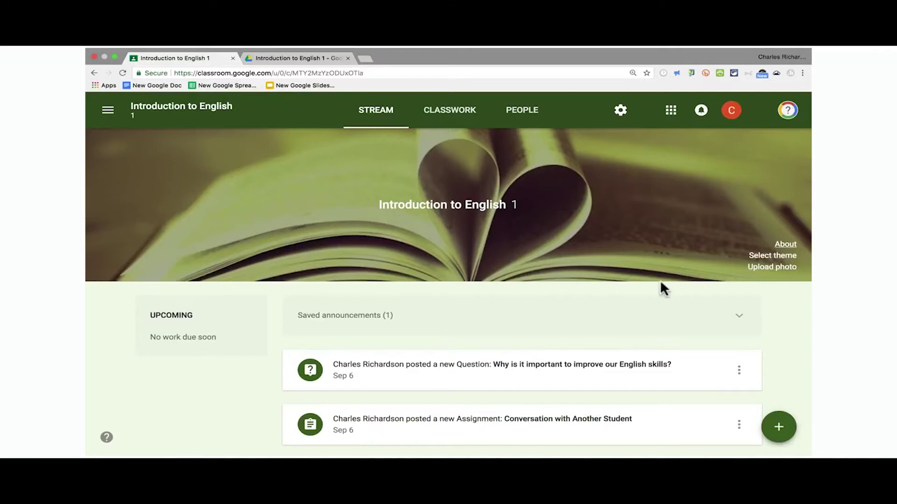
{"action": "left_click", "coordinate": [787, 245]}
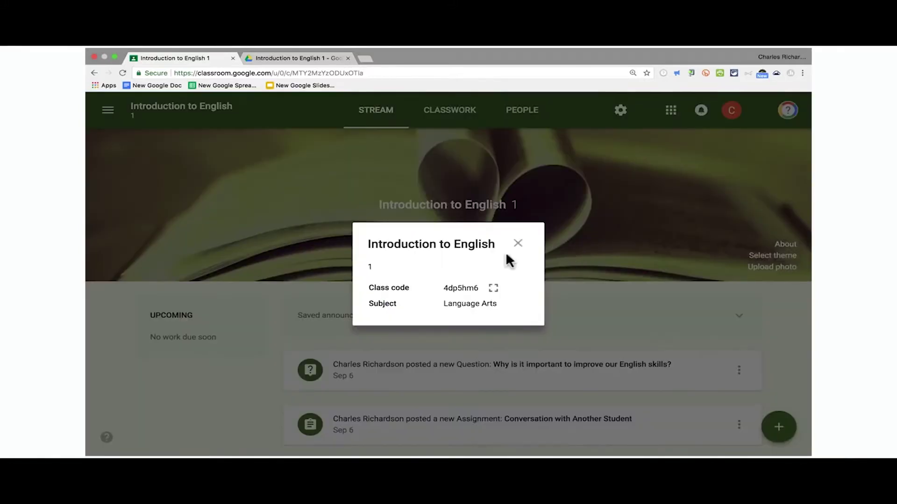
{"action": "left_click", "coordinate": [495, 293]}
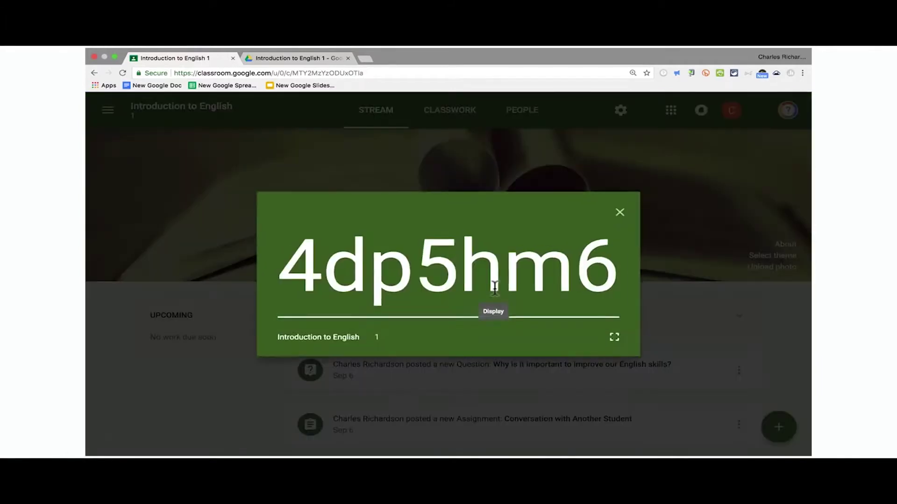
{"action": "left_click", "coordinate": [620, 214]}
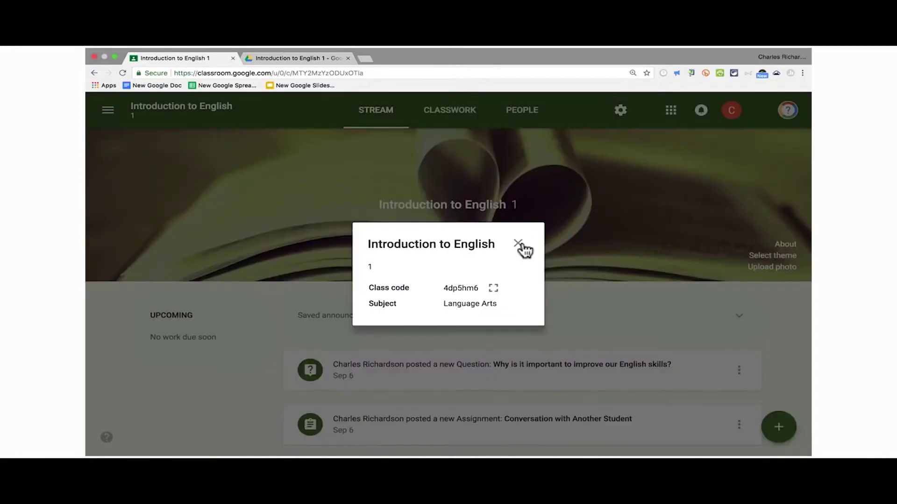
{"action": "left_click", "coordinate": [519, 244]}
Open the student work view of the Conversation with Another Student assignment from the classwork list.
{"action": "left_click", "coordinate": [454, 116]}
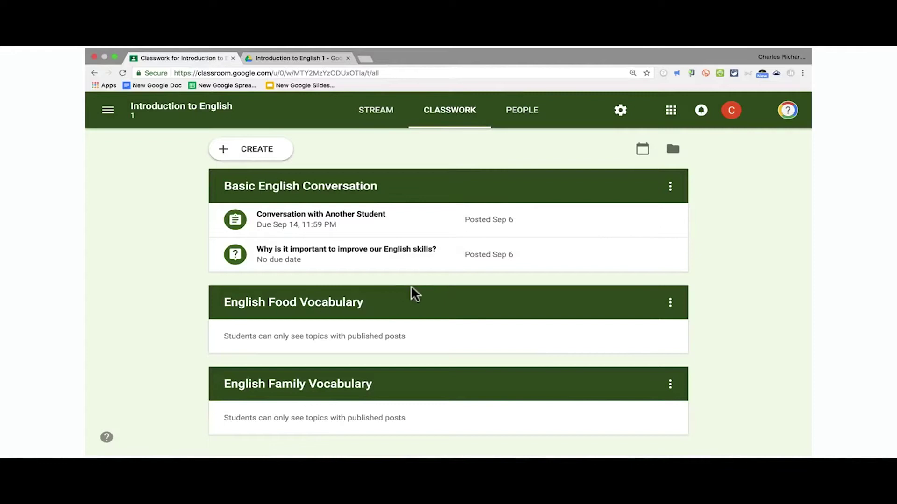
{"action": "left_click", "coordinate": [346, 225]}
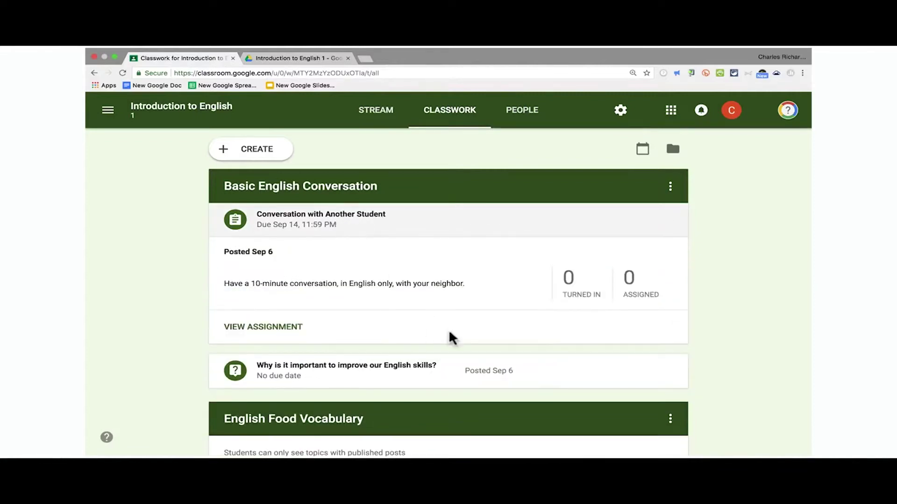
{"action": "left_click", "coordinate": [290, 329]}
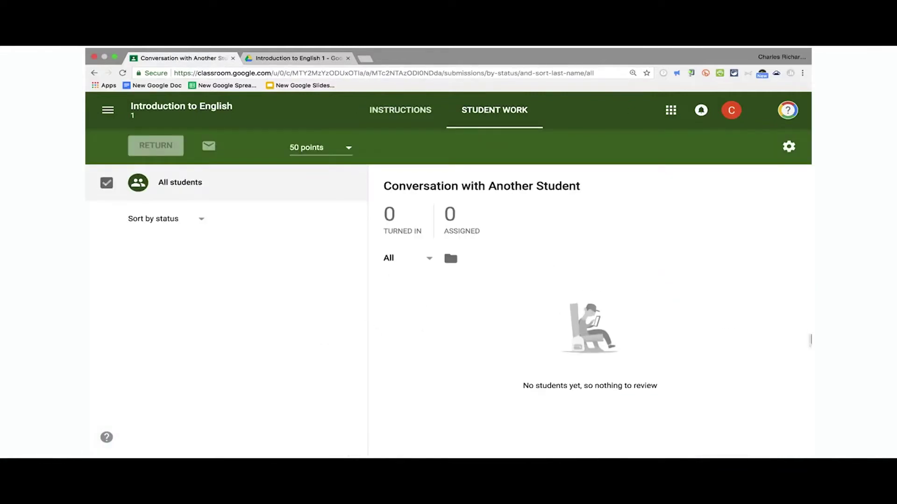